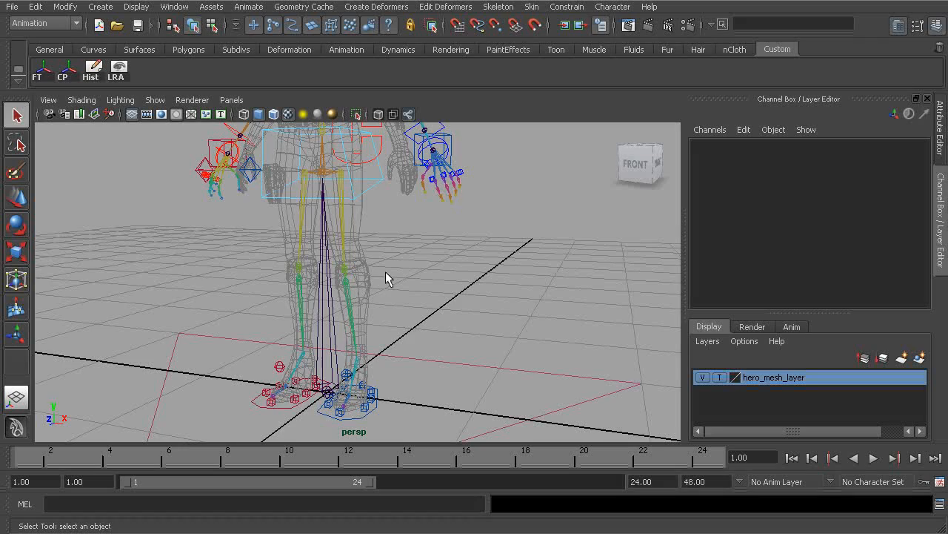
- Orbit and zoom around the rigged character to examine the hips and legs
{"action": "mouse_move", "coordinate": [378, 325]}
{"action": "left_mouse_down", "text": "alt"}
{"action": "mouse_move", "coordinate": [303, 321]}
{"action": "mouse_move", "coordinate": [385, 315]}
{"action": "left_mouse_up", "text": "alt"}
{"action": "right_click_drag", "start_coordinate": [385, 315], "coordinate": [458, 341], "text": "alt"}
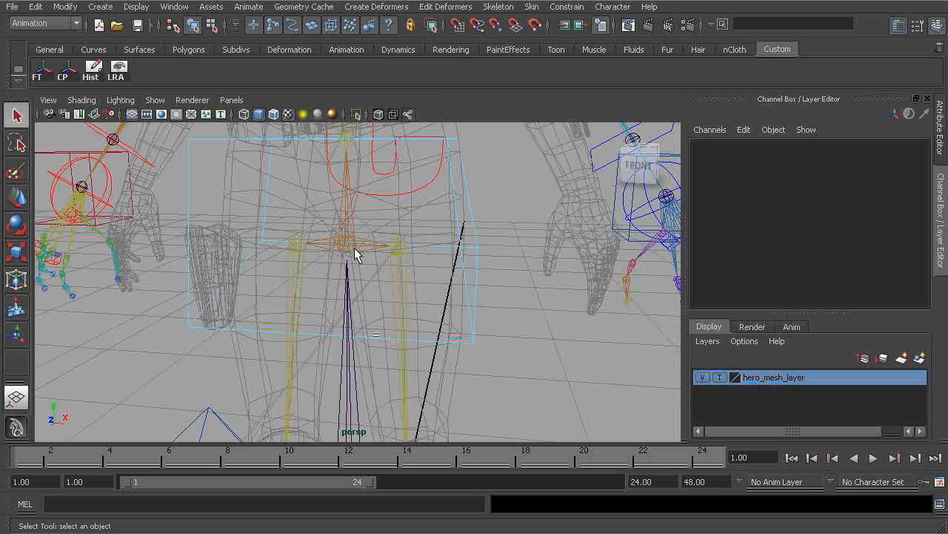
{"action": "left_click_drag", "start_coordinate": [430, 207], "coordinate": [331, 237], "text": "alt"}
{"action": "middle_click_drag", "start_coordinate": [331, 237], "coordinate": [364, 247], "text": "alt"}
{"action": "right_click_drag", "start_coordinate": [363, 246], "coordinate": [322, 251], "text": "alt"}
{"action": "left_click_drag", "start_coordinate": [321, 251], "coordinate": [406, 263], "text": "alt"}
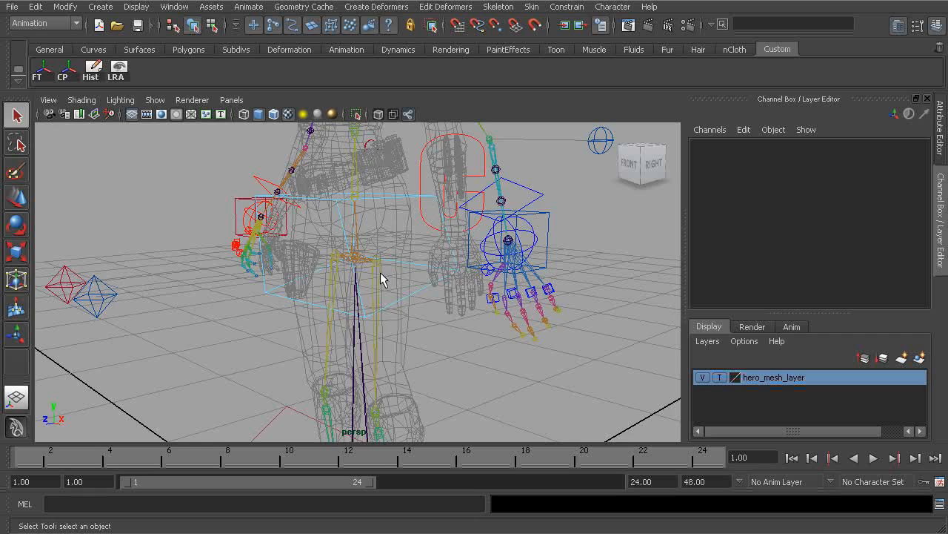
{"action": "left_click_drag", "start_coordinate": [415, 354], "coordinate": [439, 345], "text": "alt"}
{"action": "right_click_drag", "start_coordinate": [439, 344], "coordinate": [486, 291], "text": "alt"}
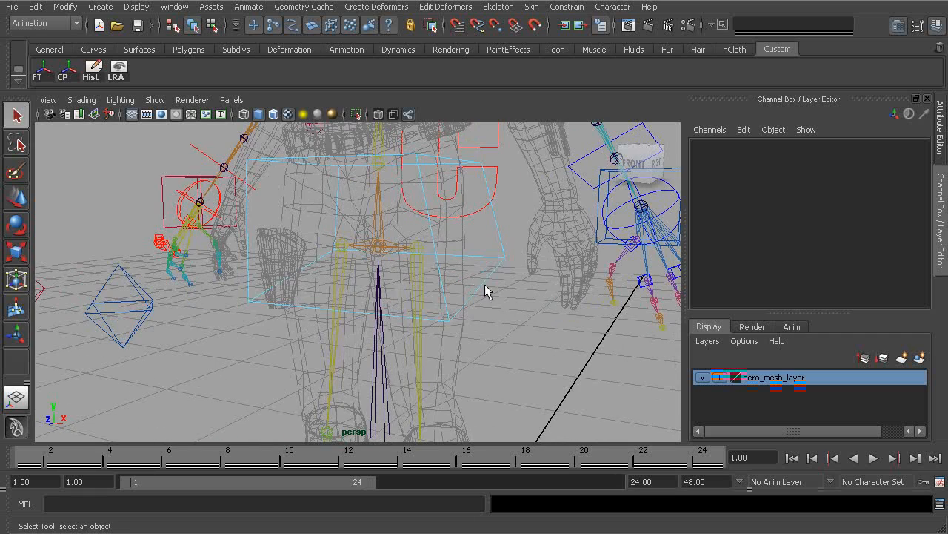
- Select the right thigh joint and inspect the legs and feet from the front
{"action": "left_click", "coordinate": [418, 247]}
{"action": "left_click", "coordinate": [341, 246]}
{"action": "right_click_drag", "start_coordinate": [431, 315], "coordinate": [357, 346], "text": "alt"}
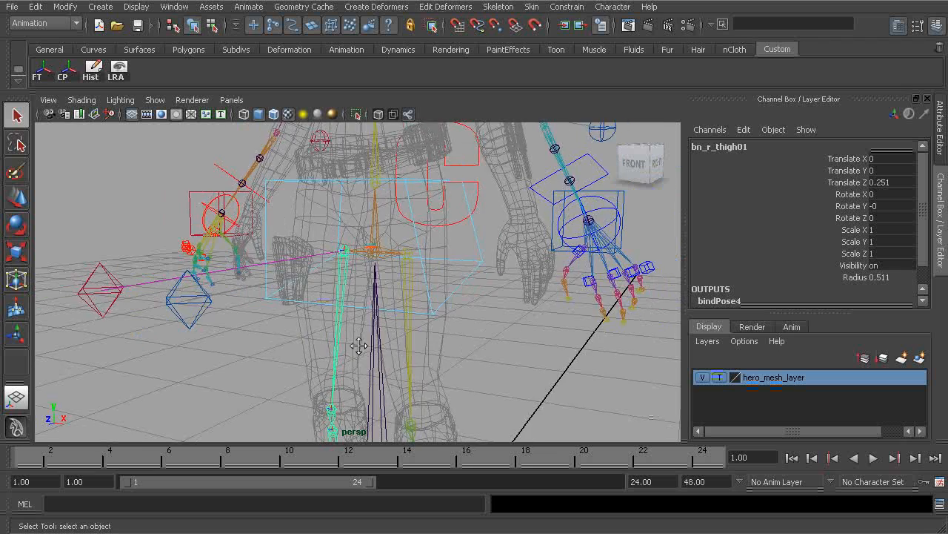
{"action": "left_click_drag", "start_coordinate": [356, 346], "coordinate": [396, 348], "text": "alt"}
{"action": "middle_click_drag", "start_coordinate": [396, 348], "coordinate": [384, 235], "text": "alt"}
{"action": "middle_click_drag", "start_coordinate": [413, 326], "coordinate": [397, 222], "text": "alt"}
{"action": "left_click_drag", "start_coordinate": [354, 331], "coordinate": [341, 342], "text": "alt"}
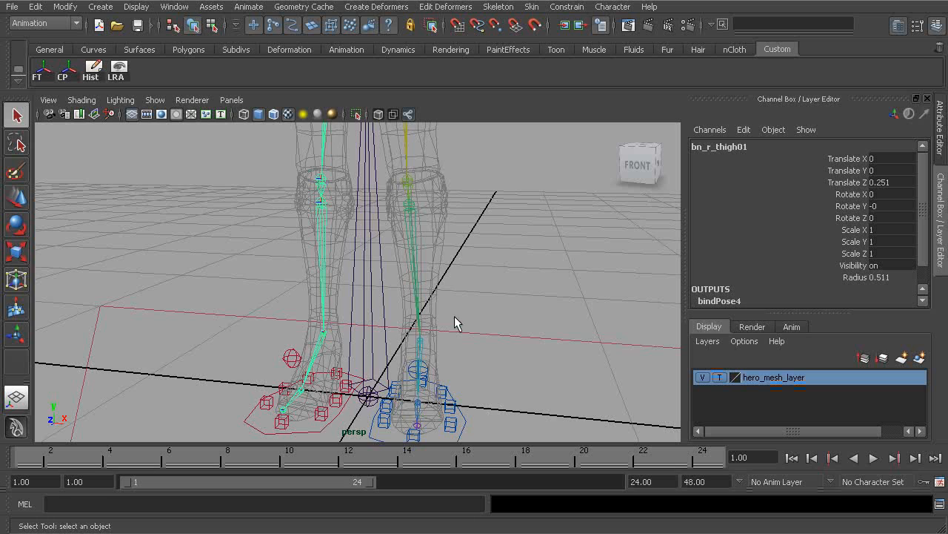
{"action": "left_click_drag", "start_coordinate": [408, 333], "coordinate": [398, 313], "text": "alt"}
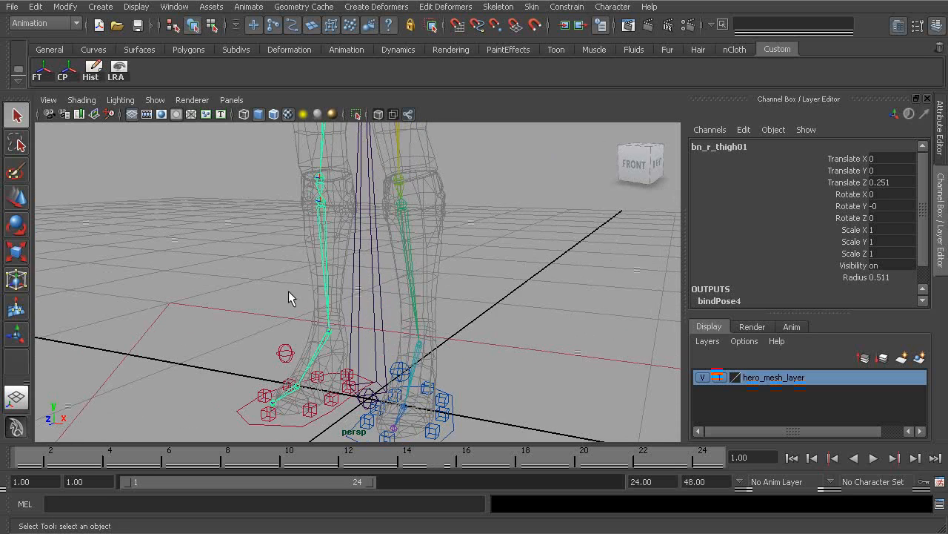
- Check whether IK handles are enabled in the viewport's display options
{"action": "left_click", "coordinate": [155, 100]}
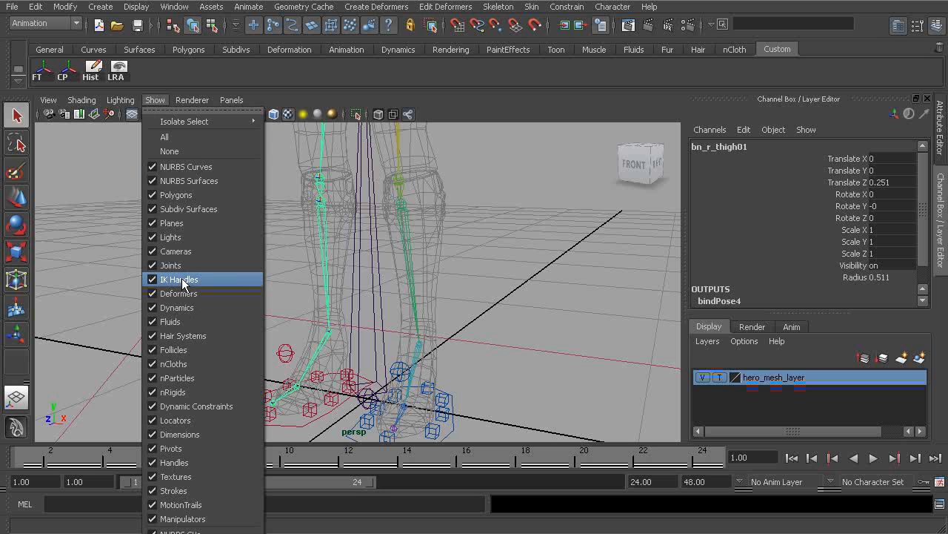
{"action": "left_click", "coordinate": [512, 265]}
{"action": "left_click_drag", "start_coordinate": [512, 266], "coordinate": [451, 321], "text": "alt"}
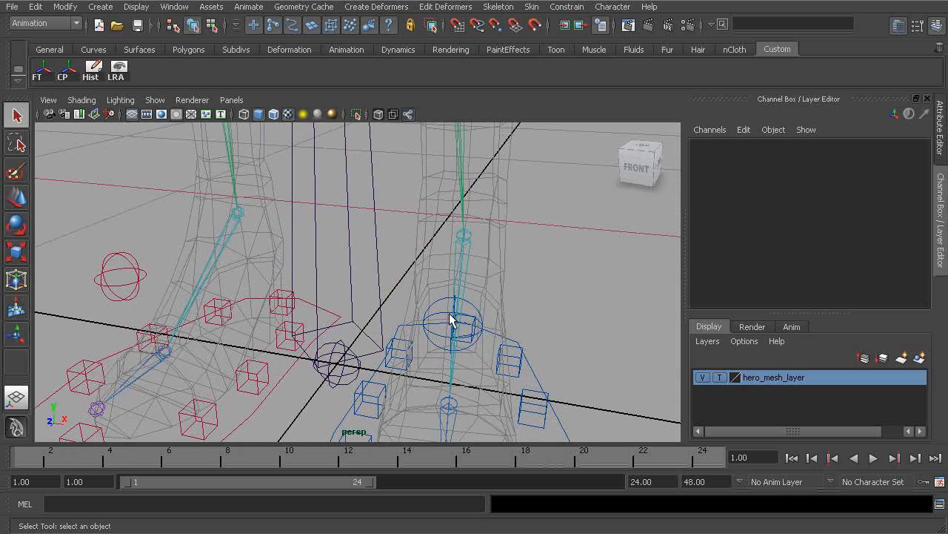
- Open the Outliner and expand the hero and globalMove01 groups
{"action": "left_click", "coordinate": [174, 7]}
{"action": "left_click", "coordinate": [190, 114]}
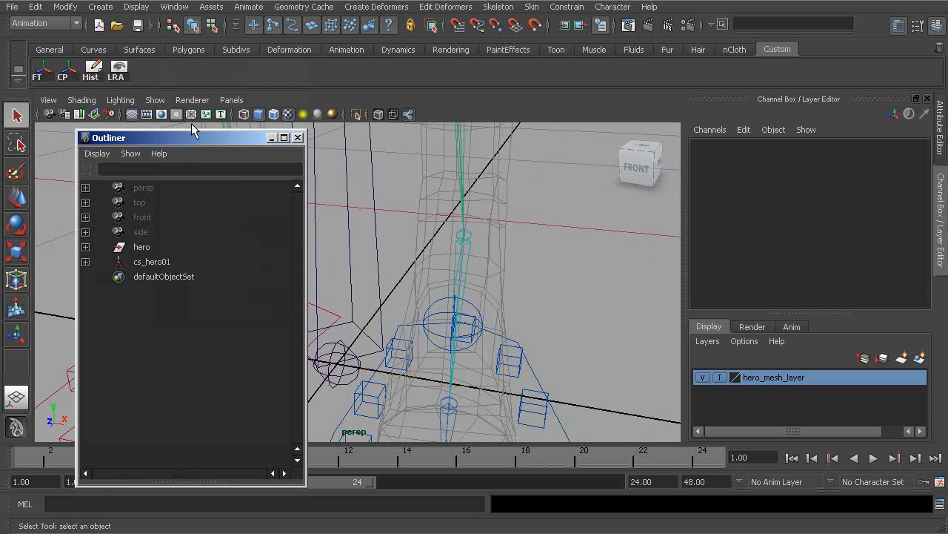
{"action": "left_click", "coordinate": [86, 246]}
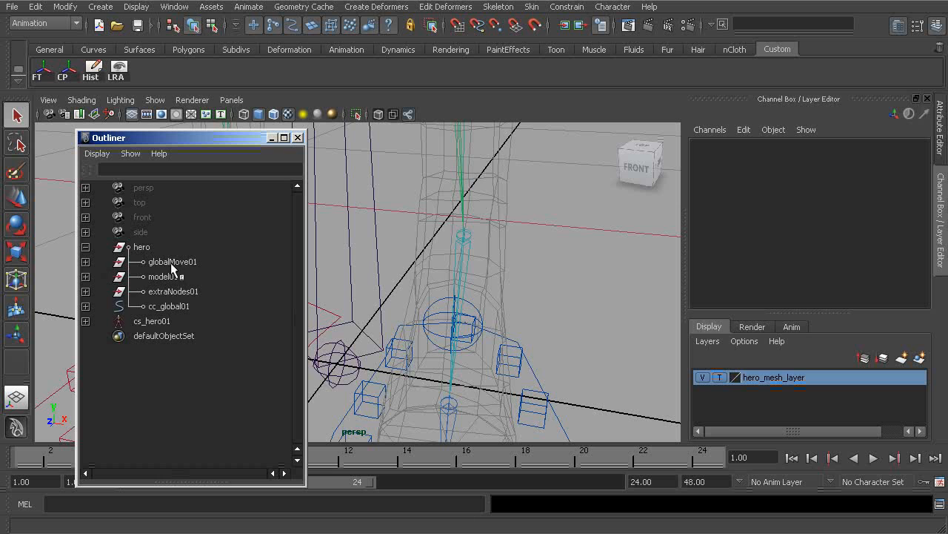
{"action": "left_click", "coordinate": [161, 307]}
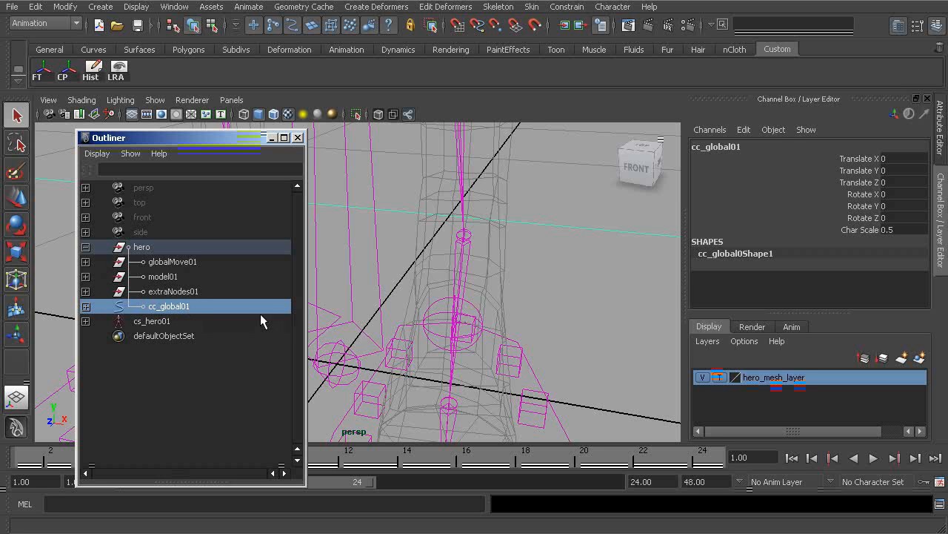
{"action": "left_click", "coordinate": [172, 263]}
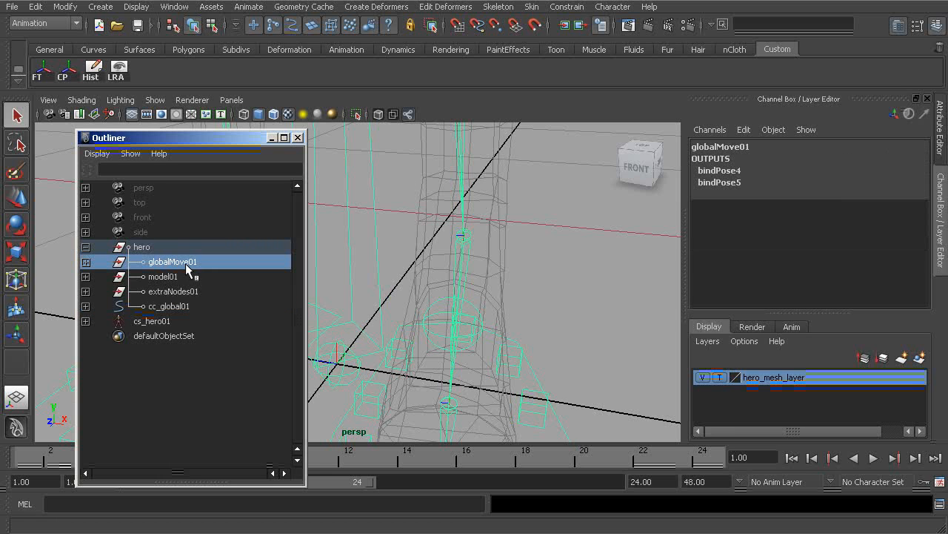
{"action": "left_click", "coordinate": [86, 262]}
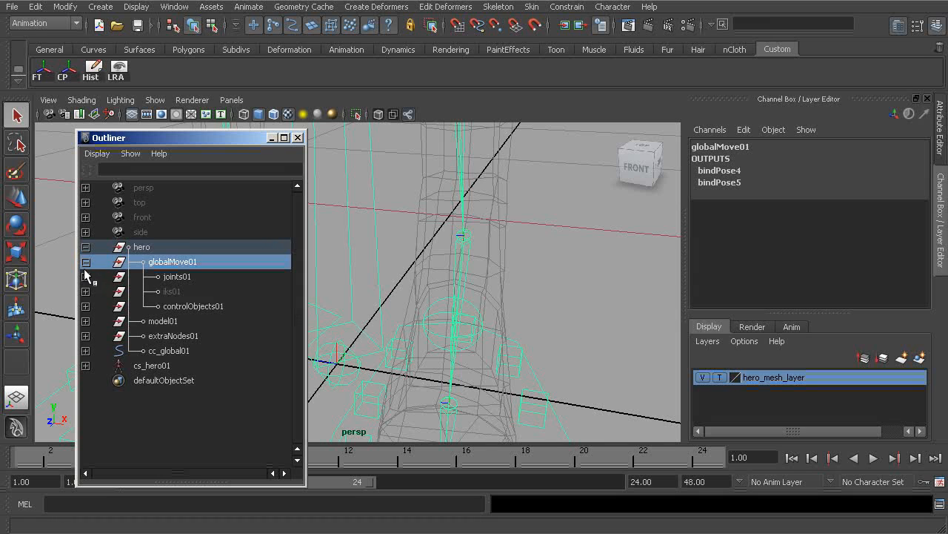
- Turn on visibility of the iks01 group
{"action": "left_click", "coordinate": [171, 292]}
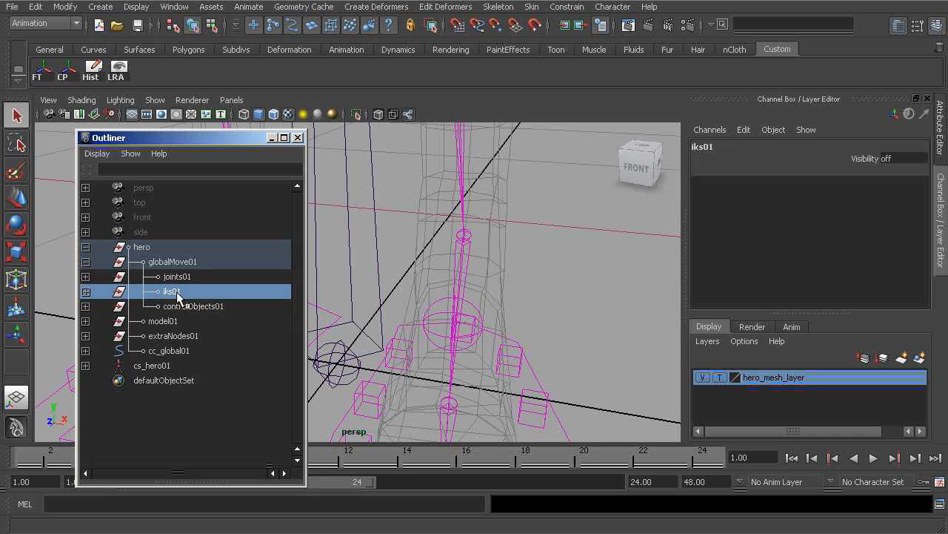
{"action": "double_click", "coordinate": [893, 159]}
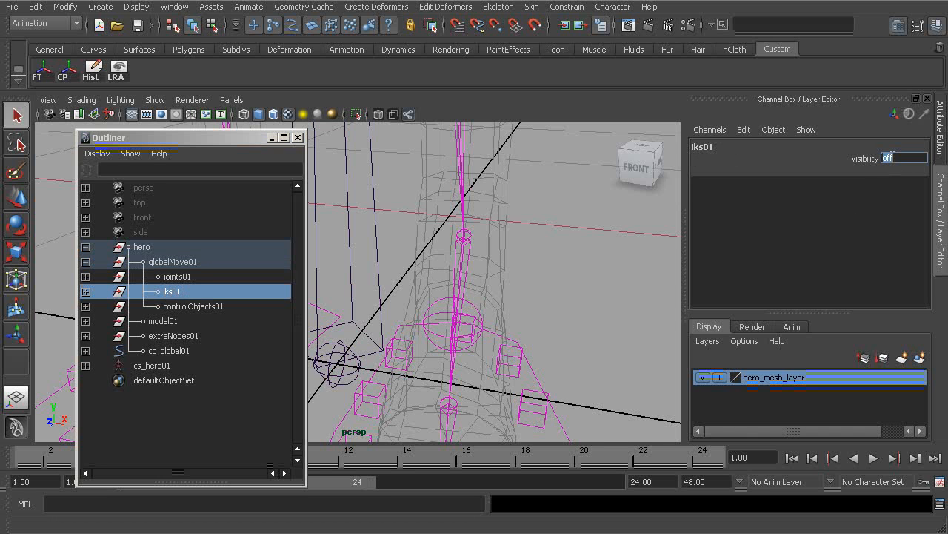
{"action": "right_click_drag", "start_coordinate": [521, 291], "coordinate": [512, 291], "text": "alt"}
{"action": "middle_click_drag", "start_coordinate": [512, 291], "coordinate": [551, 344], "text": "alt"}
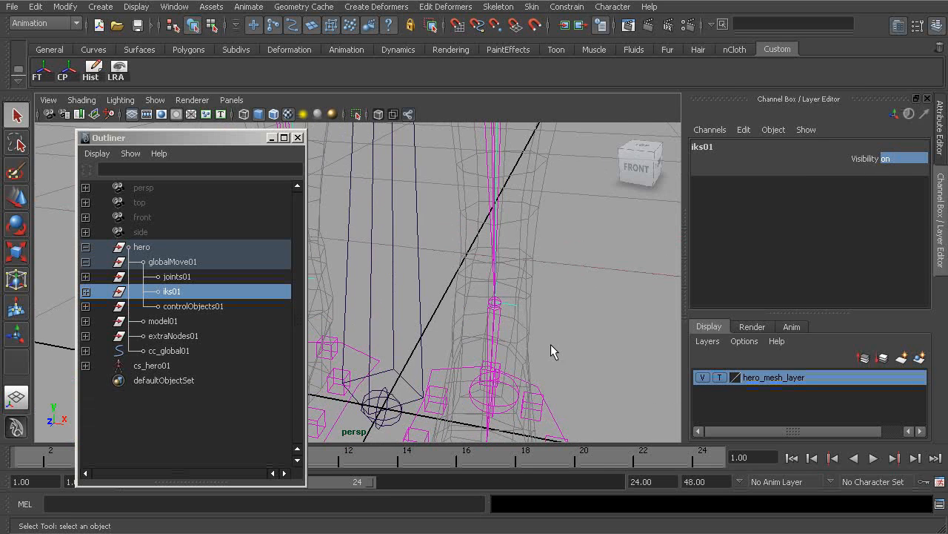
- Select the IK handle in the right leg and hide it
{"action": "left_click", "coordinate": [512, 305]}
{"action": "middle_click_drag", "start_coordinate": [452, 324], "coordinate": [567, 341], "text": "alt"}
{"action": "left_click", "coordinate": [419, 290], "text": "shift"}
{"action": "key", "text": "ctrl+h"}
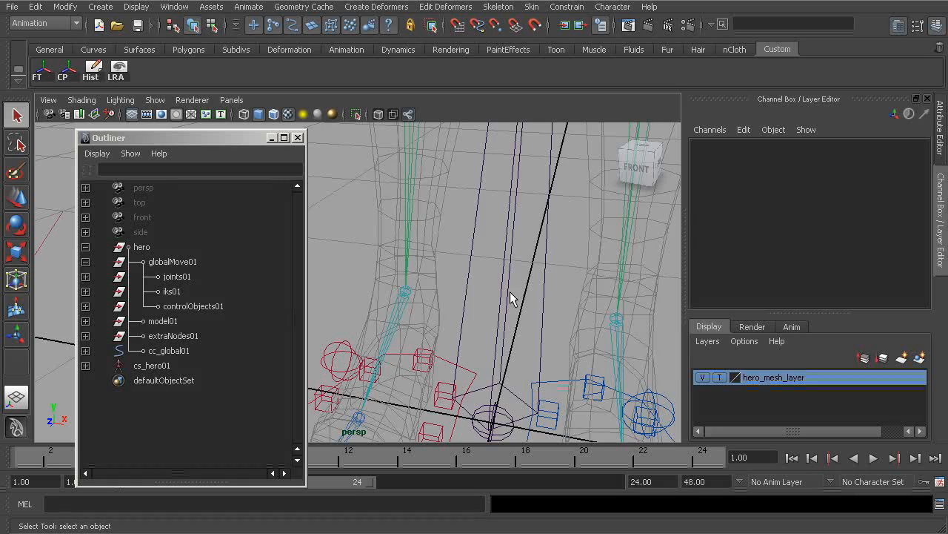
- With the Move tool in pivot mode, move the right thigh joint alone upward from the hip
{"action": "right_click_drag", "start_coordinate": [510, 291], "coordinate": [430, 239], "text": "alt"}
{"action": "middle_click_drag", "start_coordinate": [430, 239], "coordinate": [484, 359], "text": "alt"}
{"action": "middle_click_drag", "start_coordinate": [489, 204], "coordinate": [470, 346], "text": "alt"}
{"action": "left_click_drag", "start_coordinate": [470, 345], "coordinate": [447, 320], "text": "alt"}
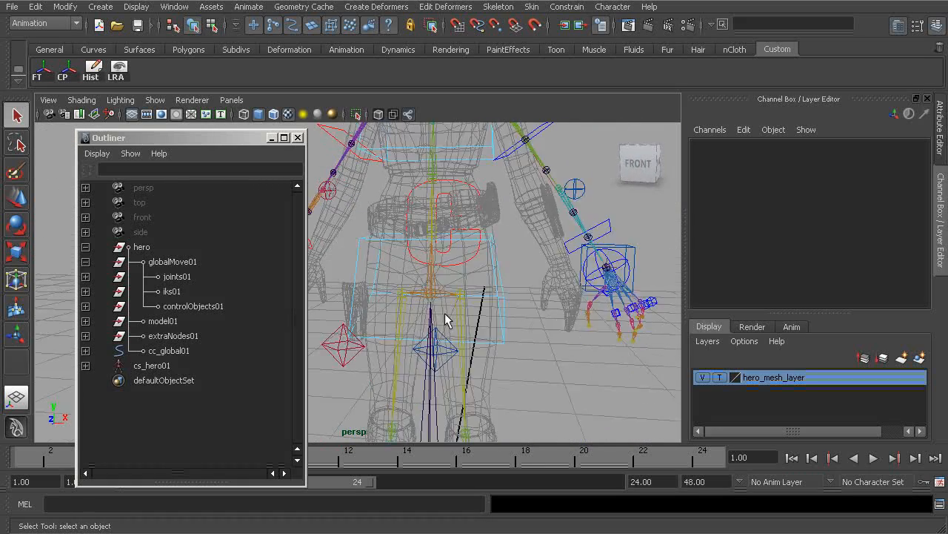
{"action": "right_click_drag", "start_coordinate": [447, 319], "coordinate": [490, 310], "text": "alt"}
{"action": "left_click", "coordinate": [487, 312]}
{"action": "left_click", "coordinate": [408, 317], "text": "shift"}
{"action": "left_click_drag", "start_coordinate": [406, 317], "coordinate": [439, 317], "text": "alt"}
{"action": "right_click_drag", "start_coordinate": [439, 317], "coordinate": [498, 311], "text": "alt"}
{"action": "key", "text": "w"}
{"action": "middle_click_drag", "start_coordinate": [497, 311], "coordinate": [453, 291], "text": "alt"}
{"action": "left_click_drag", "start_coordinate": [454, 292], "coordinate": [438, 289], "text": "alt"}
{"action": "right_click_drag", "start_coordinate": [438, 289], "coordinate": [488, 291], "text": "alt"}
{"action": "key", "text": "Insert"}
{"action": "left_click_drag", "start_coordinate": [393, 247], "coordinate": [403, 166]}
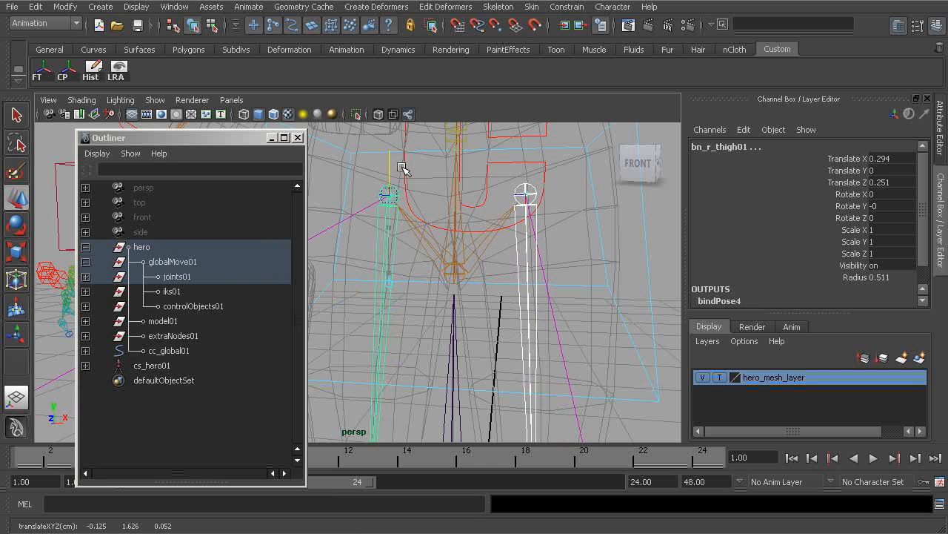
{"action": "key", "text": "Insert"}
- Nudge the right thigh joint again in pivot mode to a Translate X of 0.254
{"action": "left_click_drag", "start_coordinate": [546, 237], "coordinate": [446, 285], "text": "alt"}
{"action": "middle_click_drag", "start_coordinate": [446, 284], "coordinate": [565, 261], "text": "alt"}
{"action": "right_click_drag", "start_coordinate": [565, 261], "coordinate": [499, 251], "text": "alt"}
{"action": "left_click_drag", "start_coordinate": [498, 251], "coordinate": [427, 244], "text": "alt"}
{"action": "middle_click_drag", "start_coordinate": [427, 244], "coordinate": [498, 249], "text": "alt"}
{"action": "mouse_move", "coordinate": [498, 250]}
{"action": "left_mouse_down", "text": "alt"}
{"action": "mouse_move", "coordinate": [597, 244]}
{"action": "mouse_move", "coordinate": [471, 250]}
{"action": "mouse_move", "coordinate": [502, 246]}
{"action": "left_mouse_up", "text": "alt"}
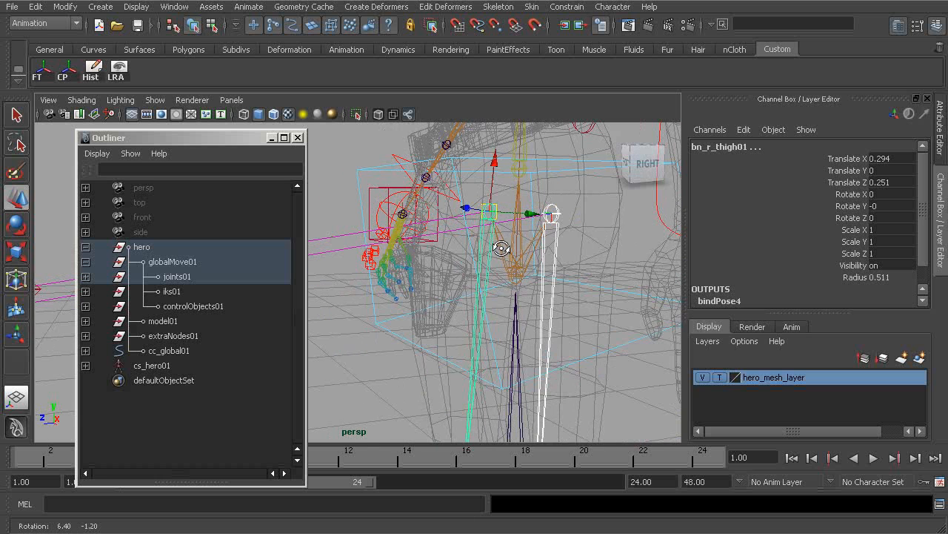
{"action": "key", "text": "Insert"}
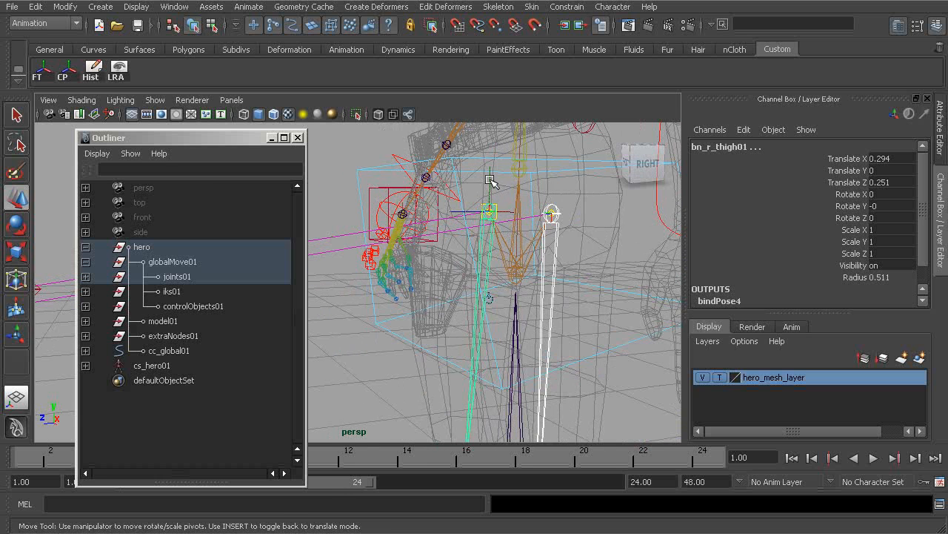
{"action": "middle_click_drag", "start_coordinate": [490, 180], "coordinate": [492, 190]}
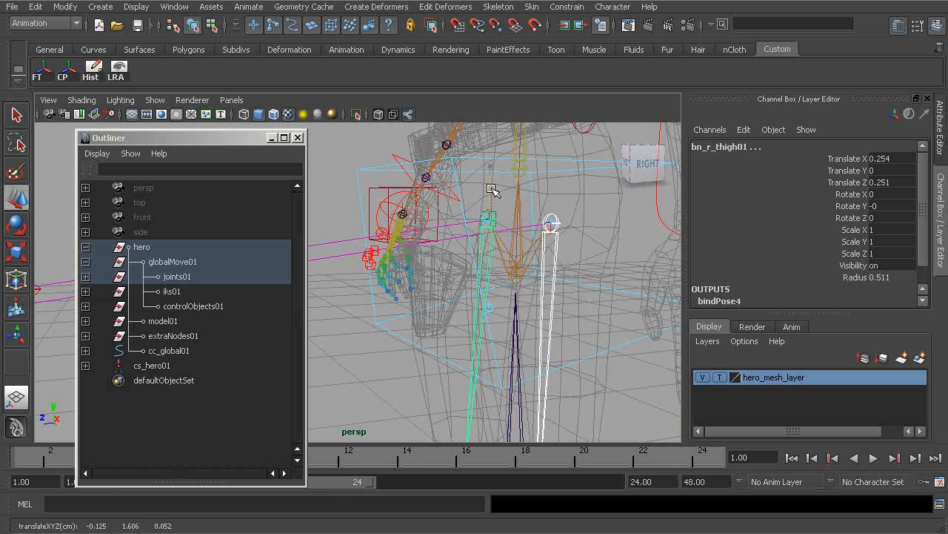
{"action": "key", "text": "Insert"}
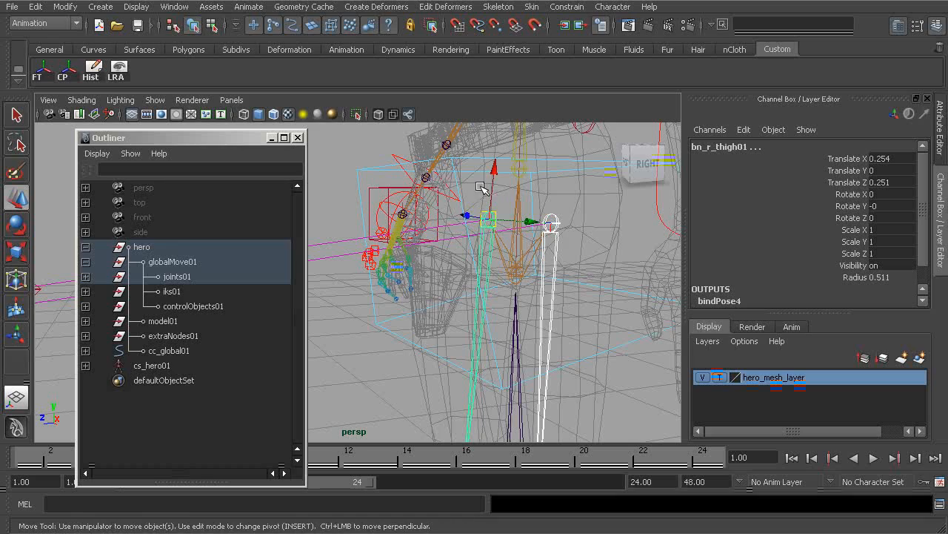
- Orbit around the hip to inspect the repositioned right thigh joint
{"action": "left_click_drag", "start_coordinate": [498, 244], "coordinate": [548, 244], "text": "alt"}
{"action": "right_click_drag", "start_coordinate": [584, 246], "coordinate": [521, 259], "text": "alt"}
{"action": "middle_click_drag", "start_coordinate": [521, 259], "coordinate": [462, 261], "text": "alt"}
{"action": "left_click_drag", "start_coordinate": [462, 262], "coordinate": [565, 232], "text": "alt"}
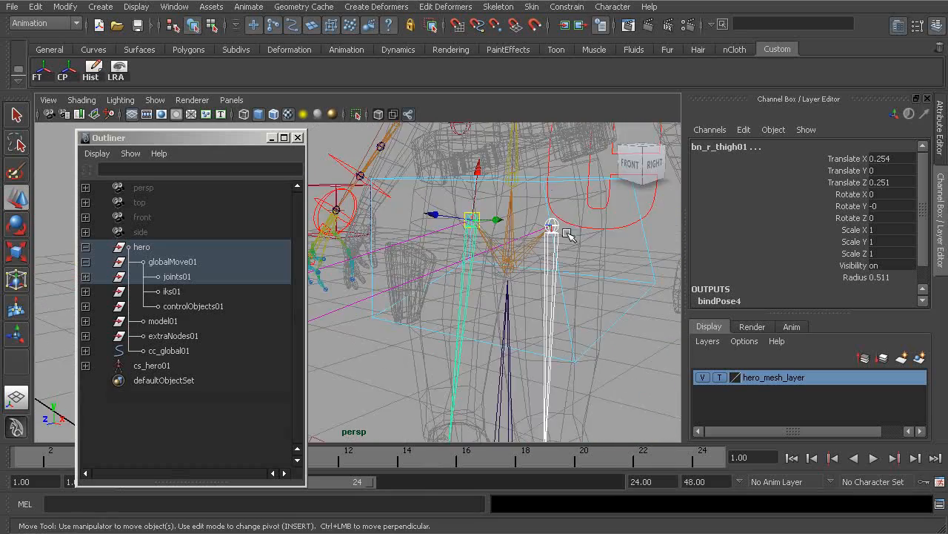
{"action": "mouse_move", "coordinate": [507, 244]}
{"action": "left_mouse_down", "text": "alt"}
{"action": "mouse_move", "coordinate": [445, 259]}
{"action": "mouse_move", "coordinate": [542, 284]}
{"action": "mouse_move", "coordinate": [508, 275]}
{"action": "mouse_move", "coordinate": [433, 300]}
{"action": "mouse_move", "coordinate": [447, 271]}
{"action": "mouse_move", "coordinate": [504, 256]}
{"action": "left_mouse_up", "text": "alt"}
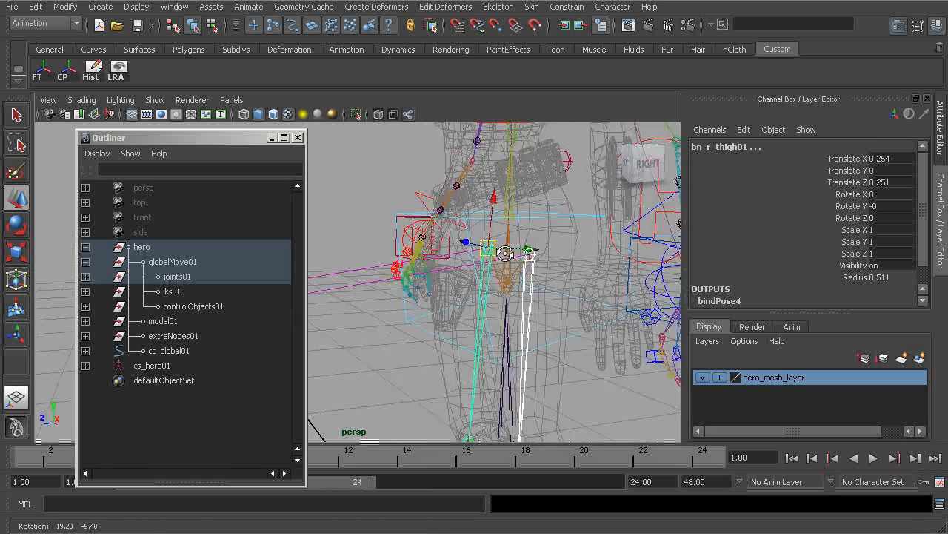
{"action": "right_click_drag", "start_coordinate": [467, 255], "coordinate": [503, 243], "text": "alt"}
{"action": "left_click_drag", "start_coordinate": [468, 266], "coordinate": [500, 271], "text": "alt"}
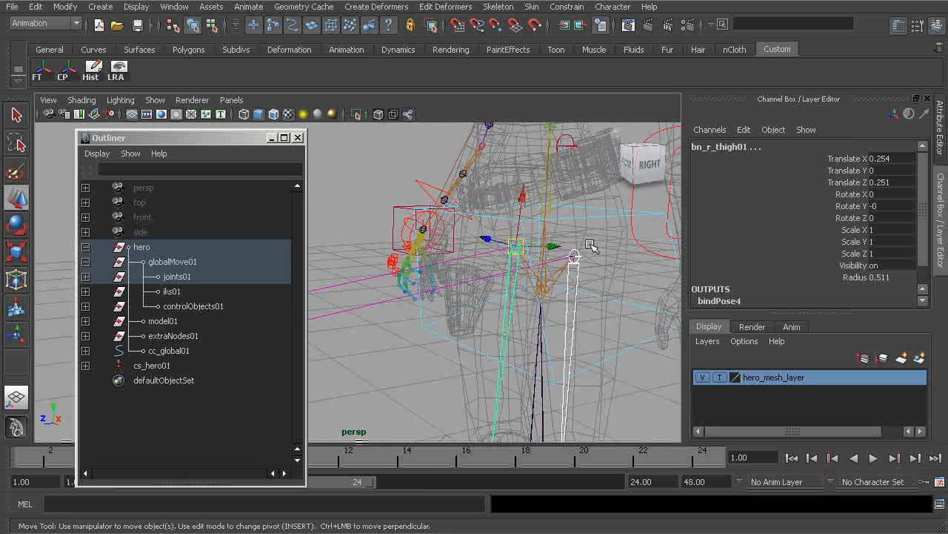
{"action": "mouse_move", "coordinate": [564, 260]}
{"action": "left_mouse_down", "text": "alt"}
{"action": "mouse_move", "coordinate": [458, 314]}
{"action": "mouse_move", "coordinate": [467, 274]}
{"action": "mouse_move", "coordinate": [445, 252]}
{"action": "mouse_move", "coordinate": [440, 265]}
{"action": "mouse_move", "coordinate": [554, 276]}
{"action": "left_mouse_up", "text": "alt"}
- Select the right knee control and raise it to a Translate Y of 0.254
{"action": "left_click", "coordinate": [460, 305]}
{"action": "left_click_drag", "start_coordinate": [459, 305], "coordinate": [595, 280], "text": "alt"}
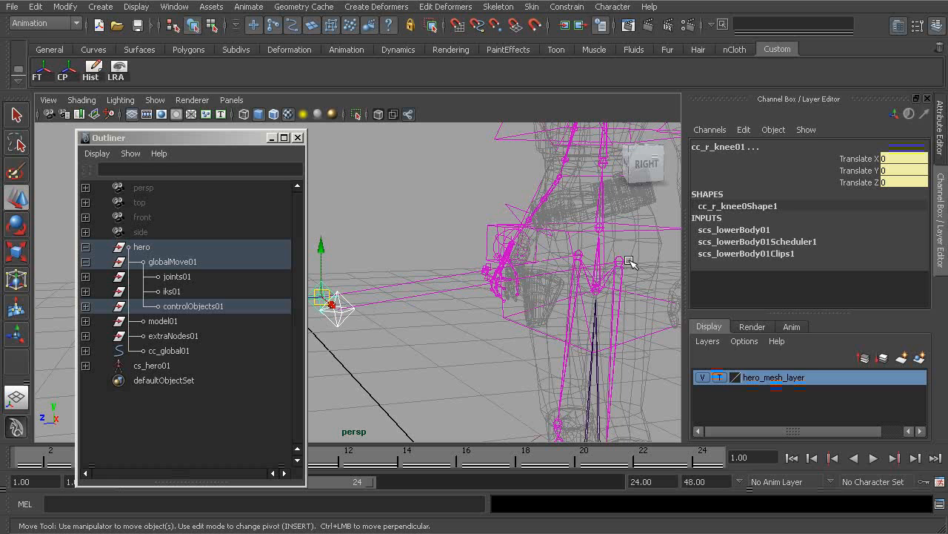
{"action": "left_click_drag", "start_coordinate": [459, 284], "coordinate": [380, 274], "text": "alt"}
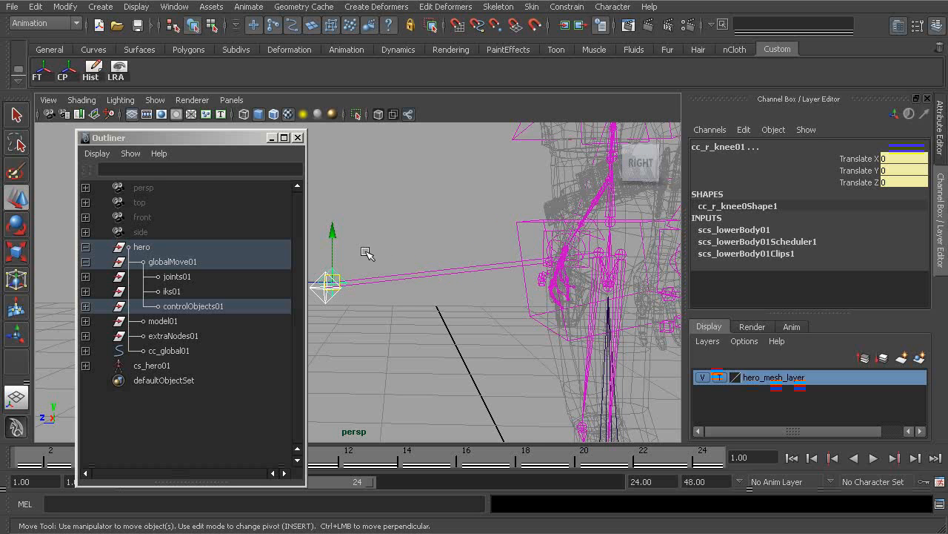
{"action": "left_click_drag", "start_coordinate": [368, 254], "coordinate": [369, 245], "text": "alt"}
{"action": "left_click_drag", "start_coordinate": [554, 288], "coordinate": [598, 263], "text": "alt"}
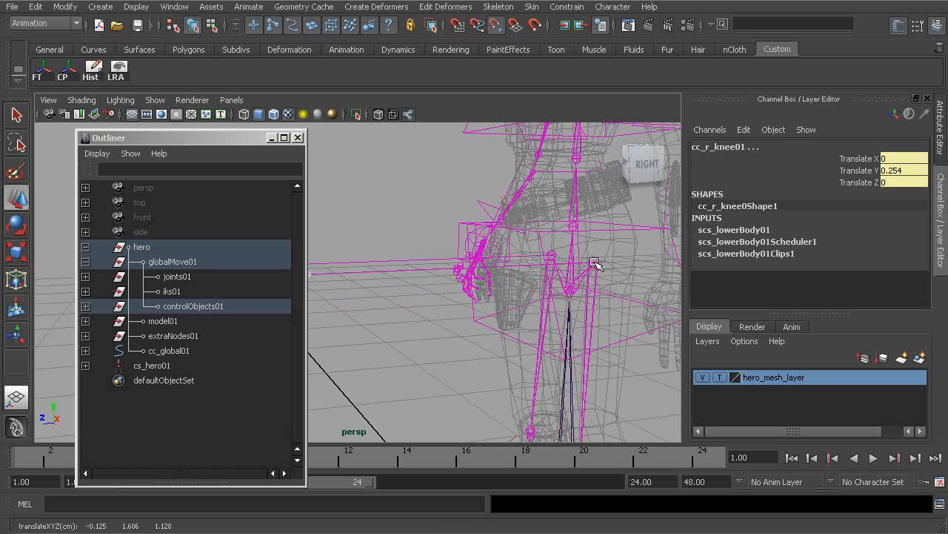
{"action": "left_click_drag", "start_coordinate": [511, 272], "coordinate": [444, 263], "text": "alt"}
{"action": "left_click_drag", "start_coordinate": [485, 302], "coordinate": [424, 298], "text": "alt"}
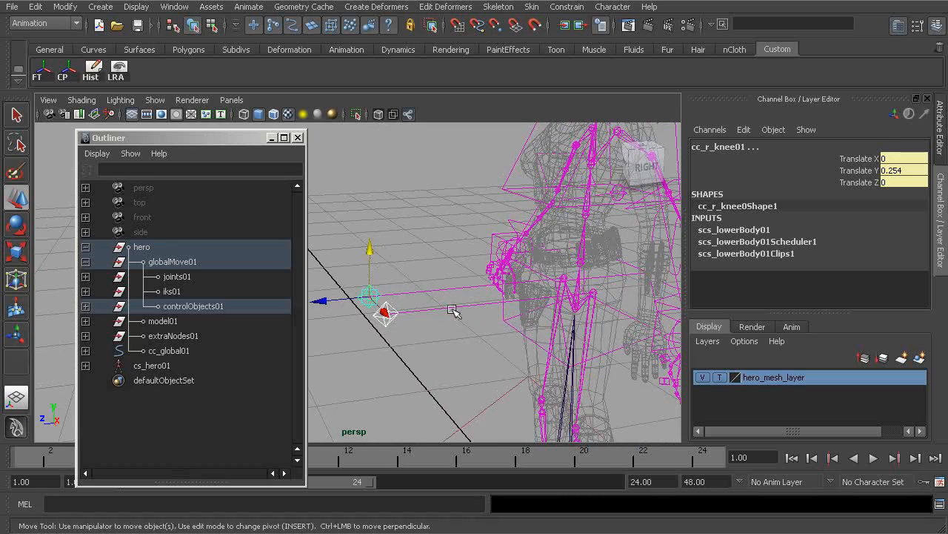
{"action": "left_click_drag", "start_coordinate": [593, 295], "coordinate": [487, 312], "text": "alt"}
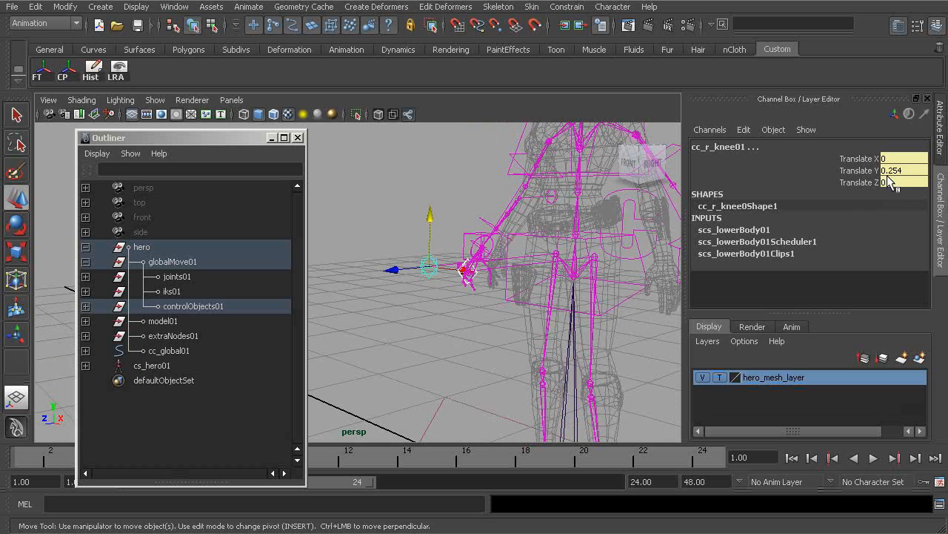
{"action": "left_click_drag", "start_coordinate": [493, 294], "coordinate": [477, 307], "text": "alt"}
- Select the left knee control
{"action": "left_click", "coordinate": [381, 235]}
{"action": "left_click", "coordinate": [427, 295]}
{"action": "left_click", "coordinate": [461, 291], "text": "shift"}
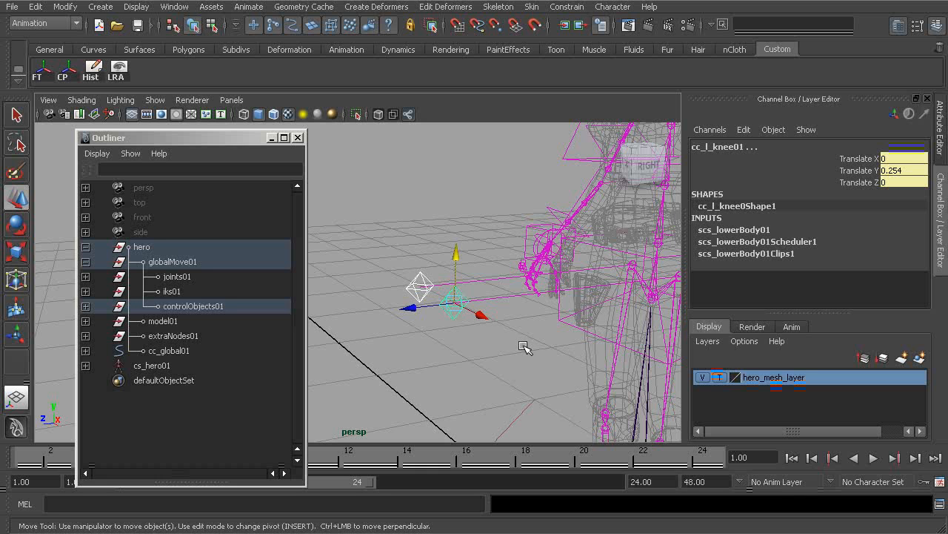
- Tear off the Character menu as a floating window
{"action": "left_click", "coordinate": [610, 7]}
{"action": "mouse_move", "coordinate": [679, 167]}
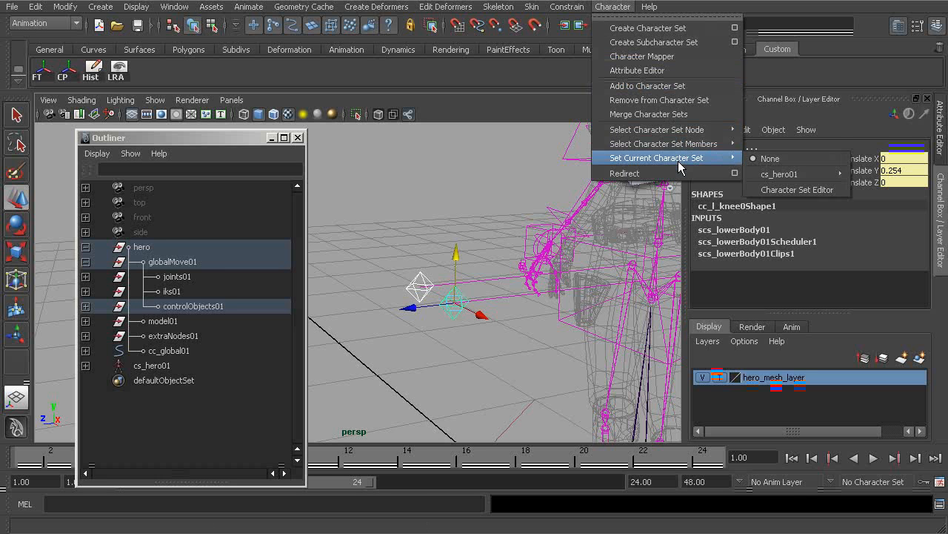
{"action": "mouse_move", "coordinate": [782, 175]}
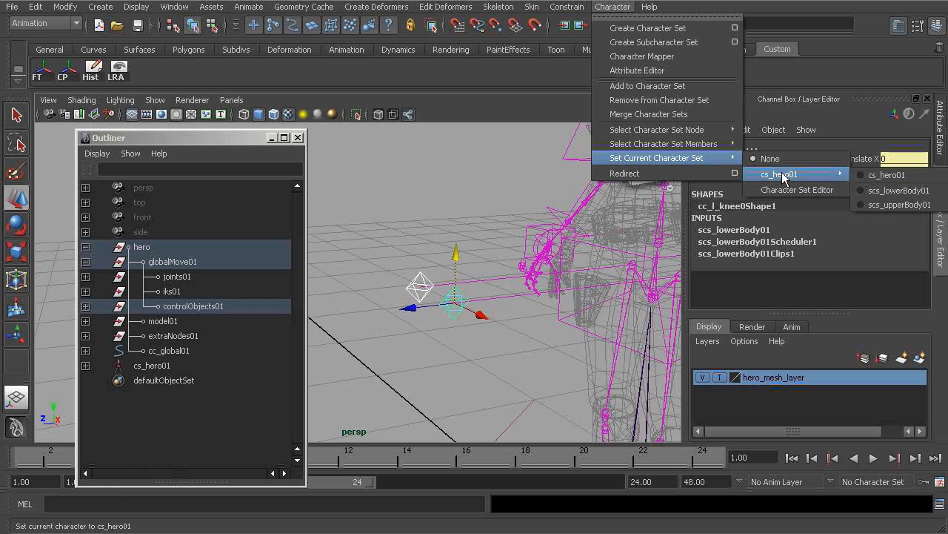
{"action": "left_click", "coordinate": [689, 16]}
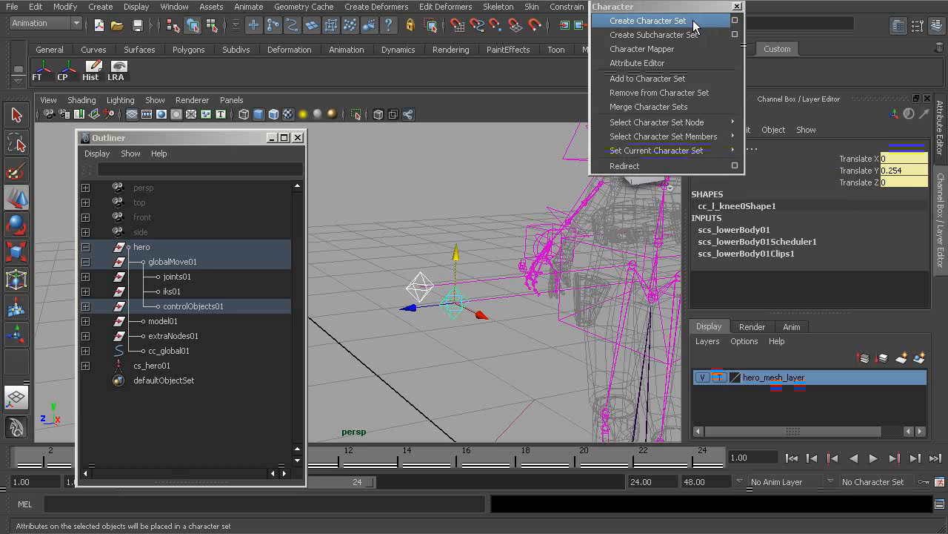
- Move the torn-off Character window and set the current character set to scs_lowerBody01
{"action": "left_click_drag", "start_coordinate": [689, 9], "coordinate": [505, 55]}
{"action": "mouse_move", "coordinate": [450, 196]}
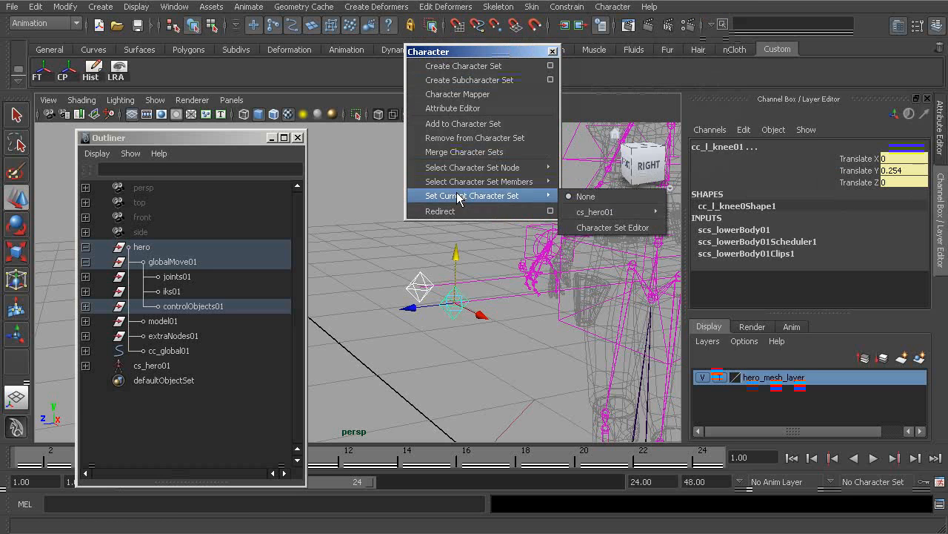
{"action": "mouse_move", "coordinate": [600, 213]}
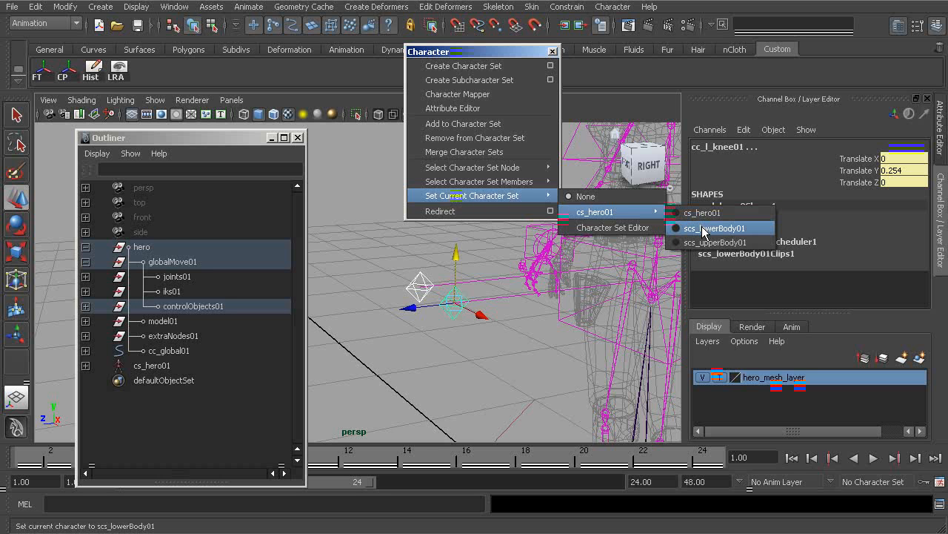
{"action": "left_click", "coordinate": [703, 229]}
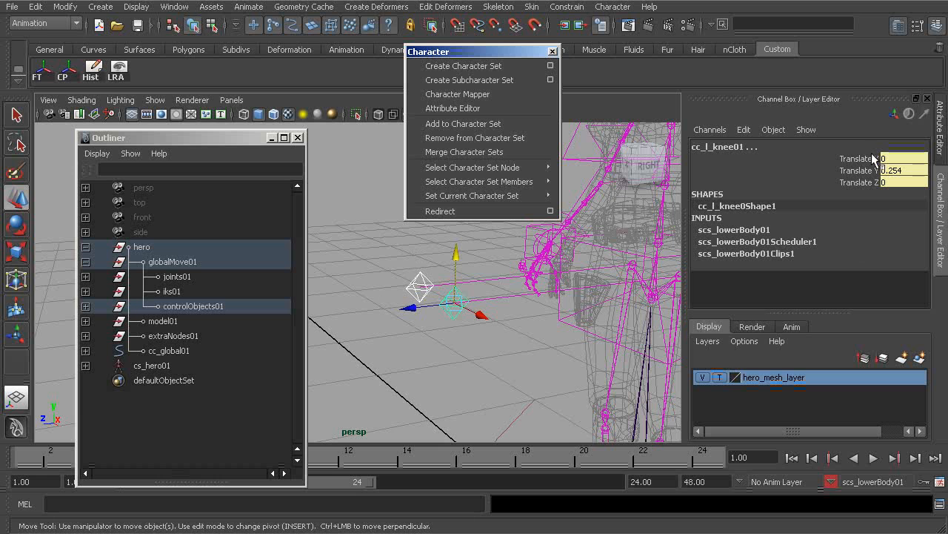
- Remove the left knee control's translate channels from the current character set
{"action": "left_click_drag", "start_coordinate": [852, 158], "coordinate": [852, 182]}
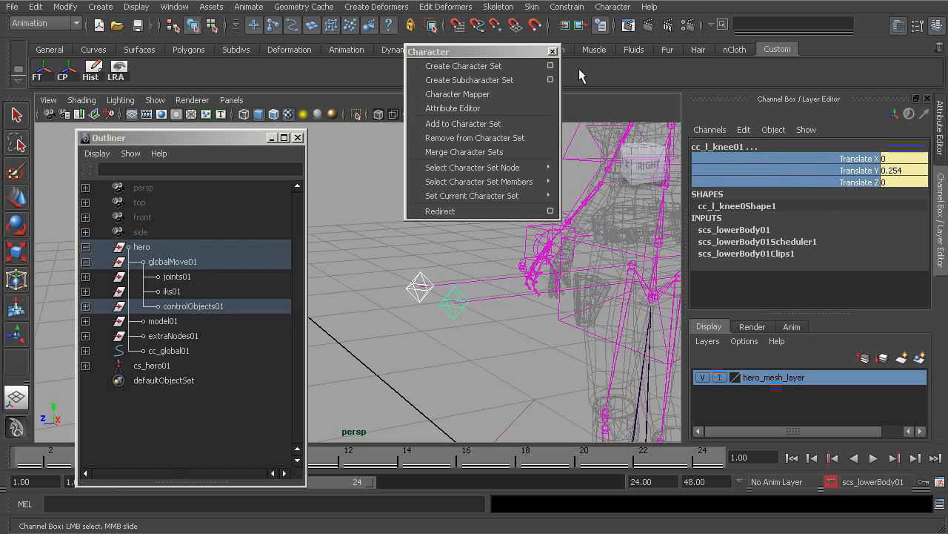
{"action": "left_click", "coordinate": [465, 138]}
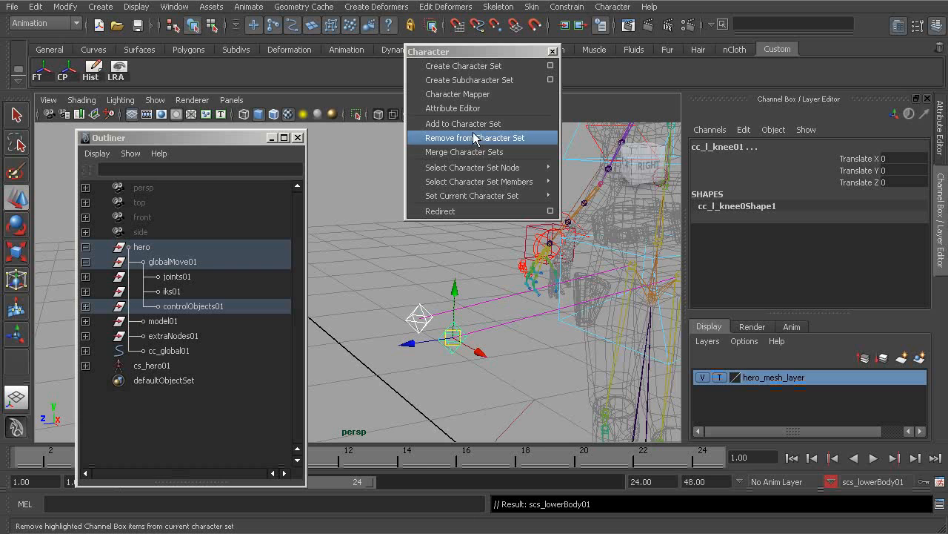
- Move the left knee control with point snapping back to a Translate Y of about 0.254
{"action": "left_click_drag", "start_coordinate": [475, 305], "coordinate": [412, 335], "text": "alt"}
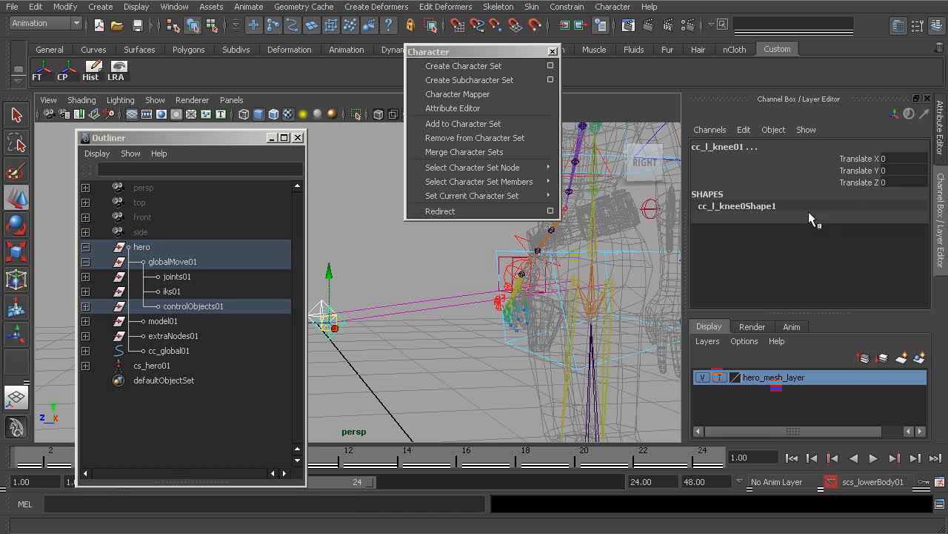
{"action": "left_click_drag", "start_coordinate": [404, 311], "coordinate": [379, 284], "text": "alt"}
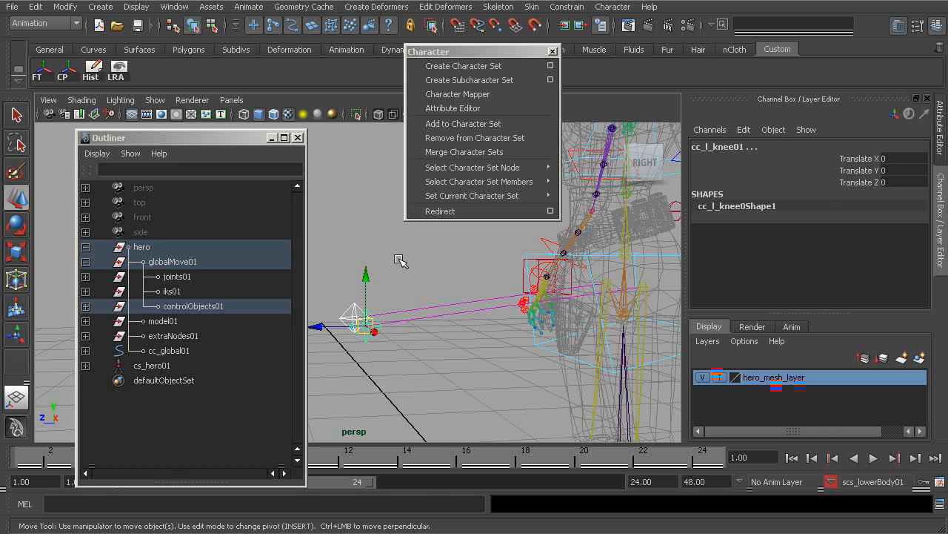
{"action": "left_click_drag", "start_coordinate": [421, 338], "coordinate": [595, 299], "text": "alt"}
{"action": "key", "text": "v"}
{"action": "middle_click_drag", "start_coordinate": [604, 285], "coordinate": [599, 285]}
{"action": "left_click_drag", "start_coordinate": [407, 297], "coordinate": [372, 275], "text": "alt"}
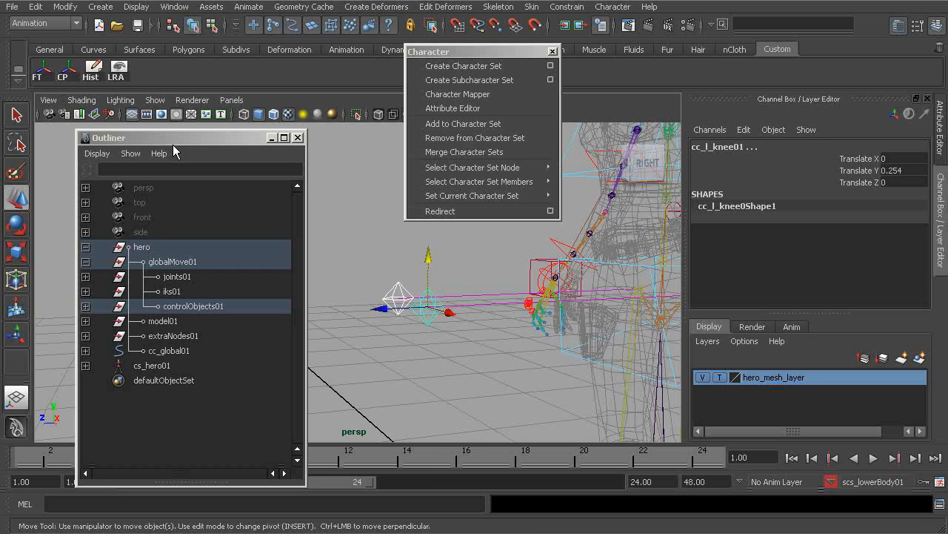
{"action": "left_click_drag", "start_coordinate": [172, 144], "coordinate": [195, 128]}
{"action": "left_click", "coordinate": [65, 6]}
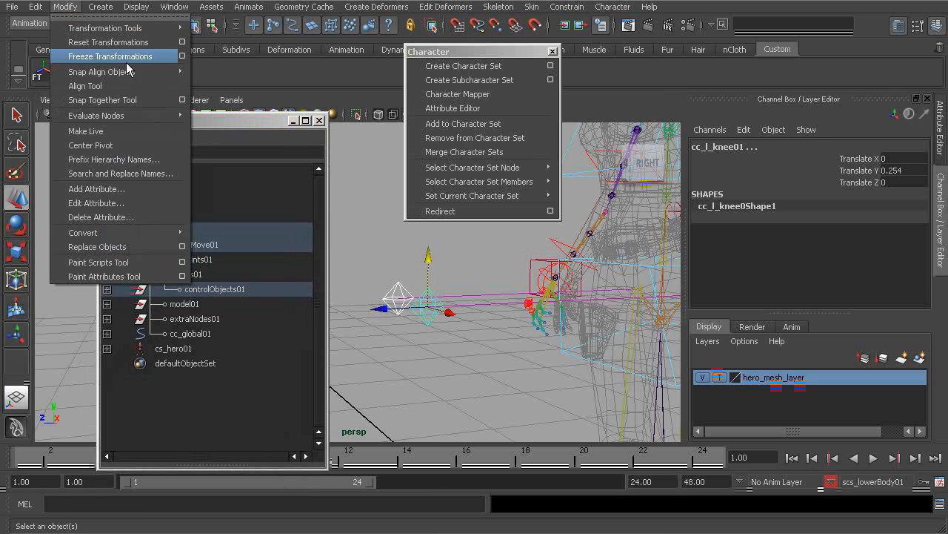
{"action": "left_click", "coordinate": [183, 56]}
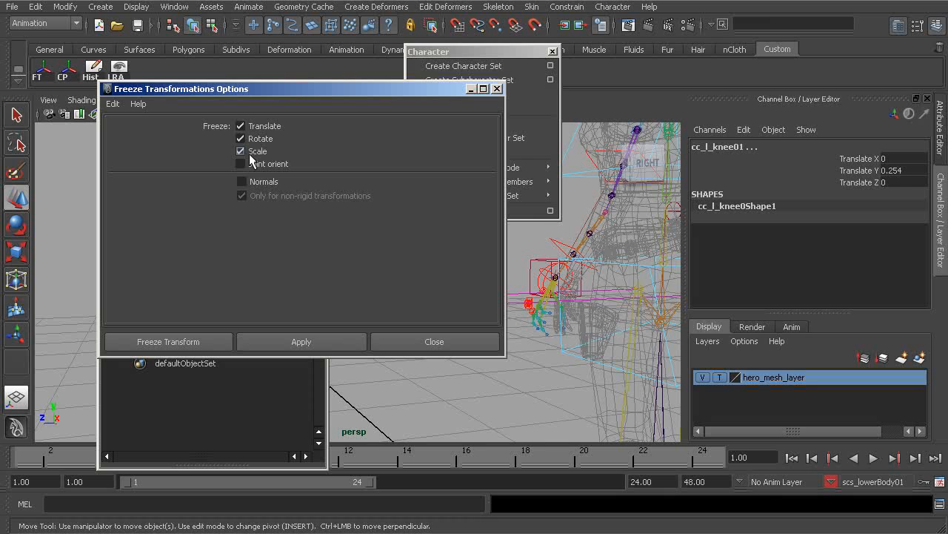
{"action": "left_click", "coordinate": [497, 88]}
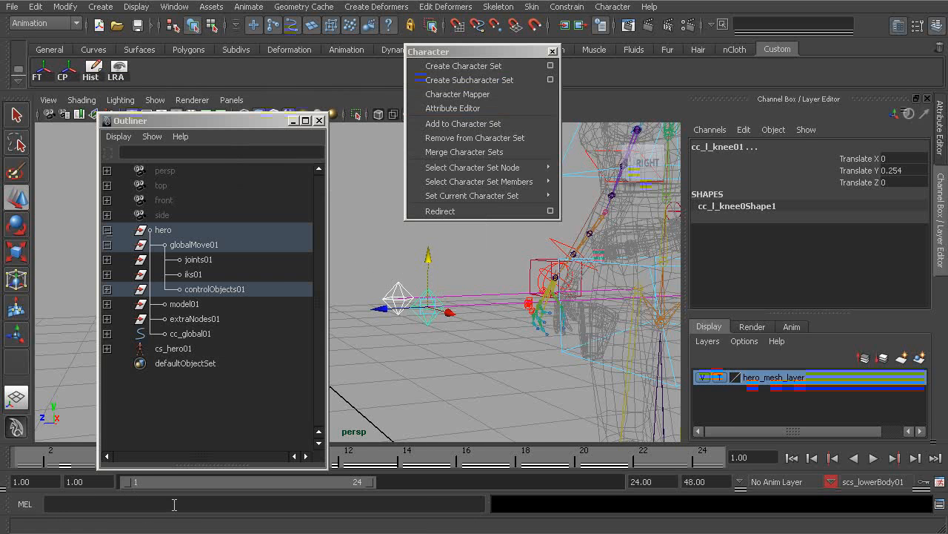
- Open the Script Editor and clear its history and input panes
{"action": "left_click", "coordinate": [942, 504]}
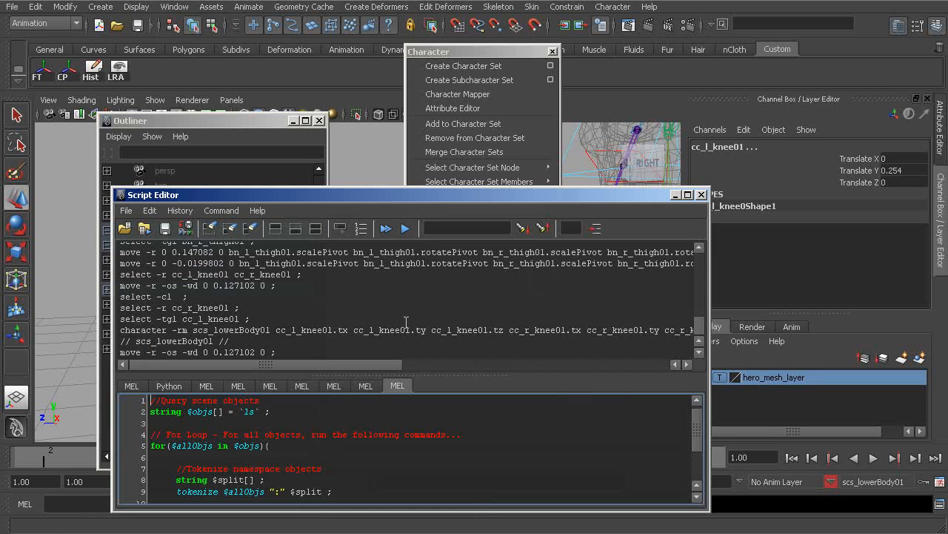
{"action": "left_click_drag", "start_coordinate": [416, 208], "coordinate": [408, 187]}
{"action": "right_click_drag", "start_coordinate": [264, 271], "coordinate": [281, 360]}
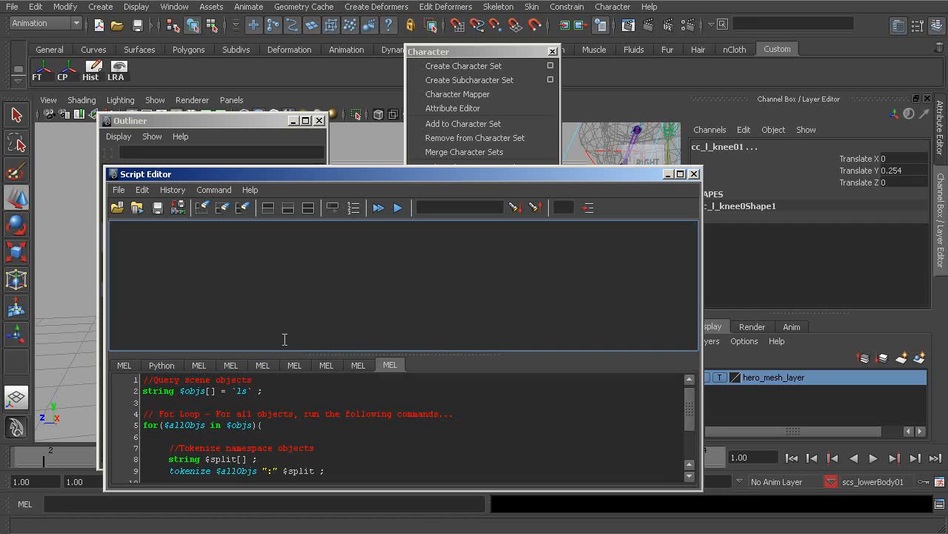
{"action": "right_click_drag", "start_coordinate": [327, 298], "coordinate": [338, 398]}
{"action": "left_click", "coordinate": [239, 403]}
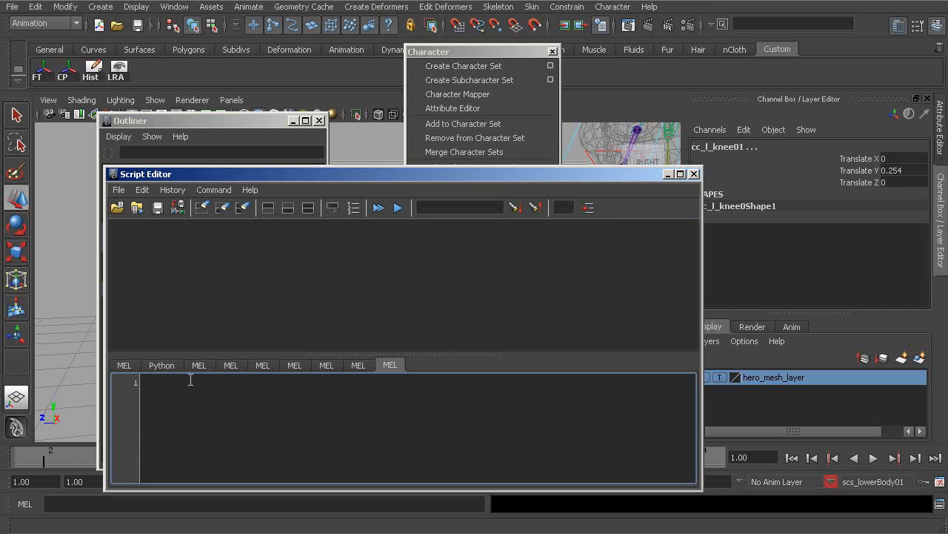
{"action": "left_click_drag", "start_coordinate": [346, 178], "coordinate": [366, 142]}
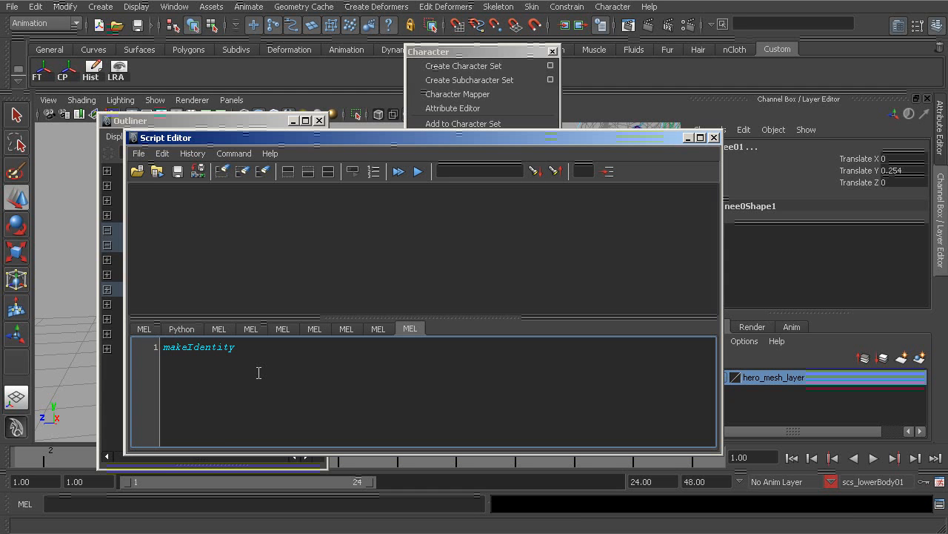
- Freeze the left knee control's translation by running makeIdentity -apply 1 -t 1, then close the Script Editor
{"action": "type", "text": "apply 1"}
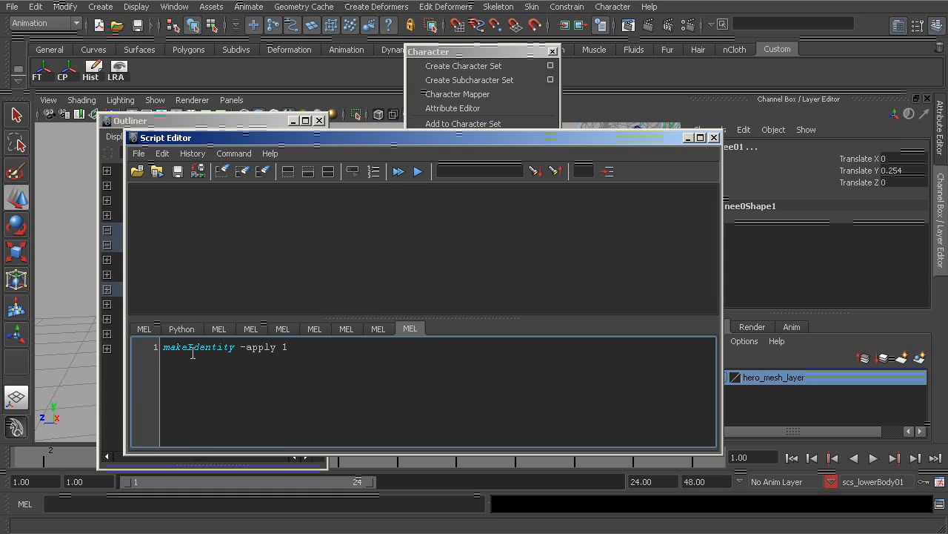
{"action": "left_click_drag", "start_coordinate": [164, 349], "coordinate": [274, 351]}
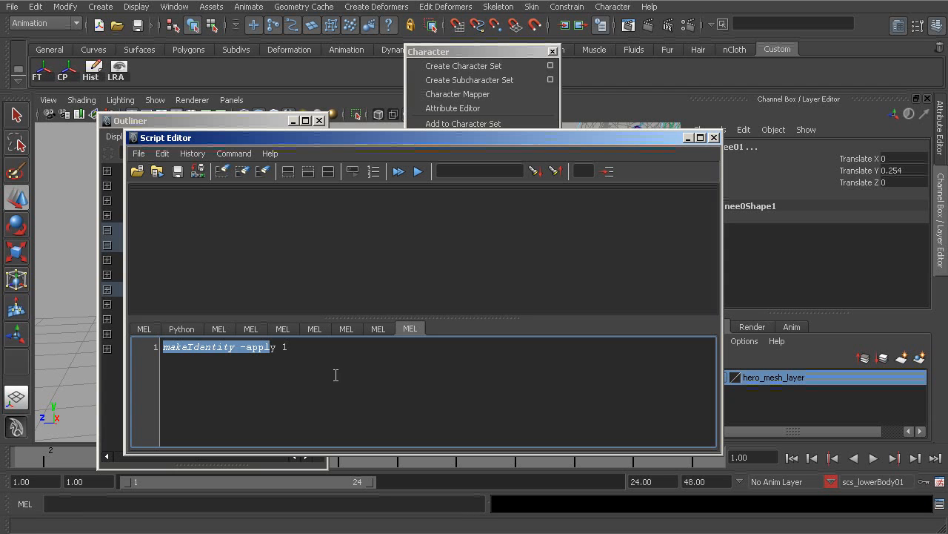
{"action": "left_click", "coordinate": [350, 352]}
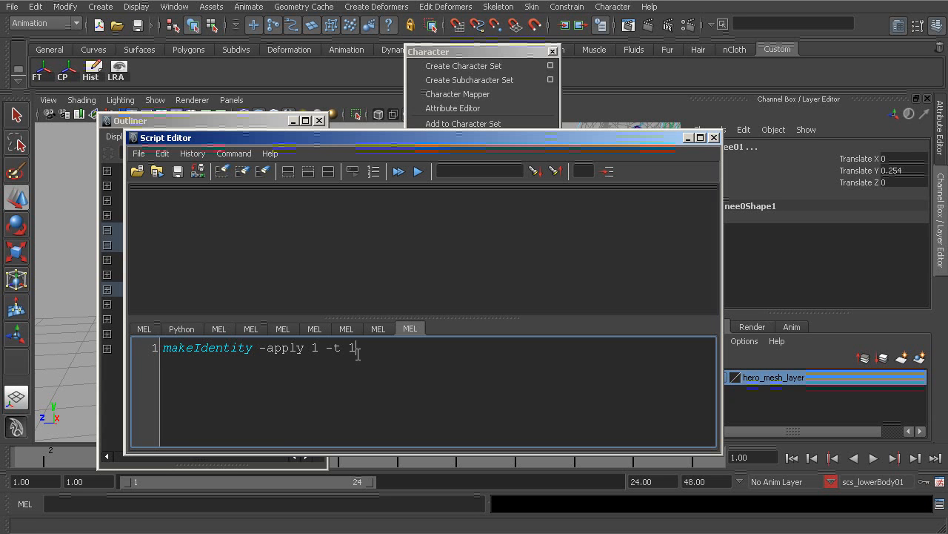
{"action": "key", "text": "ctrl+Return"}
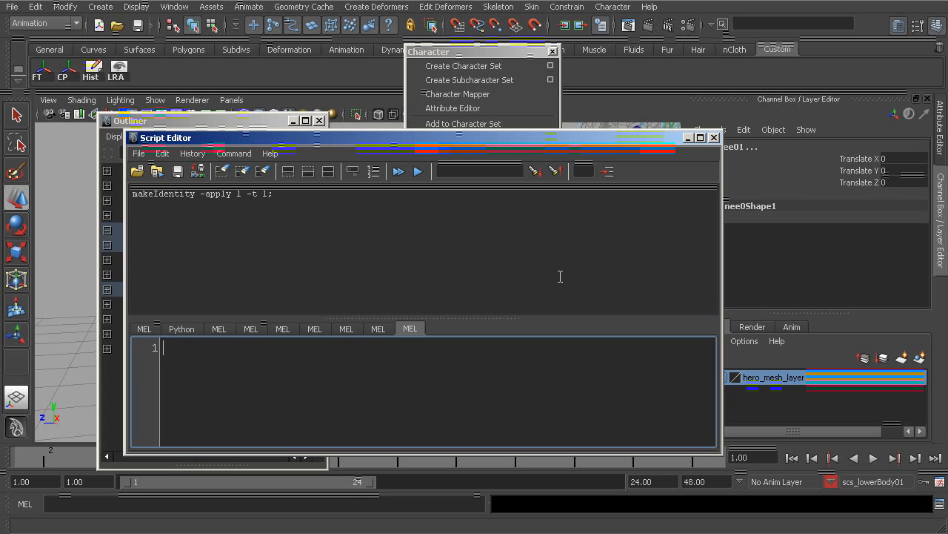
{"action": "left_click", "coordinate": [713, 137]}
- Add the left knee control's translate channels back to the current character set
{"action": "left_click_drag", "start_coordinate": [415, 333], "coordinate": [465, 321], "text": "alt"}
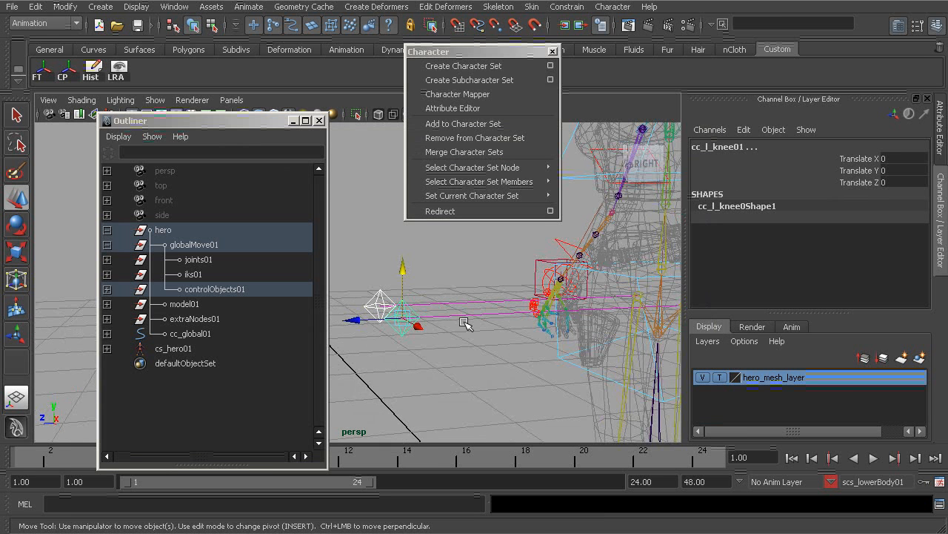
{"action": "left_click_drag", "start_coordinate": [849, 158], "coordinate": [855, 180]}
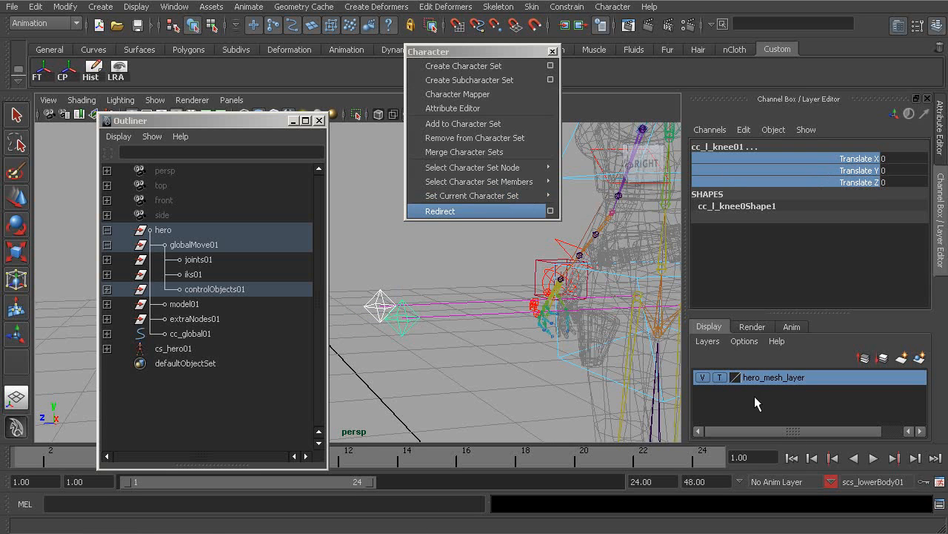
{"action": "left_click", "coordinate": [466, 124]}
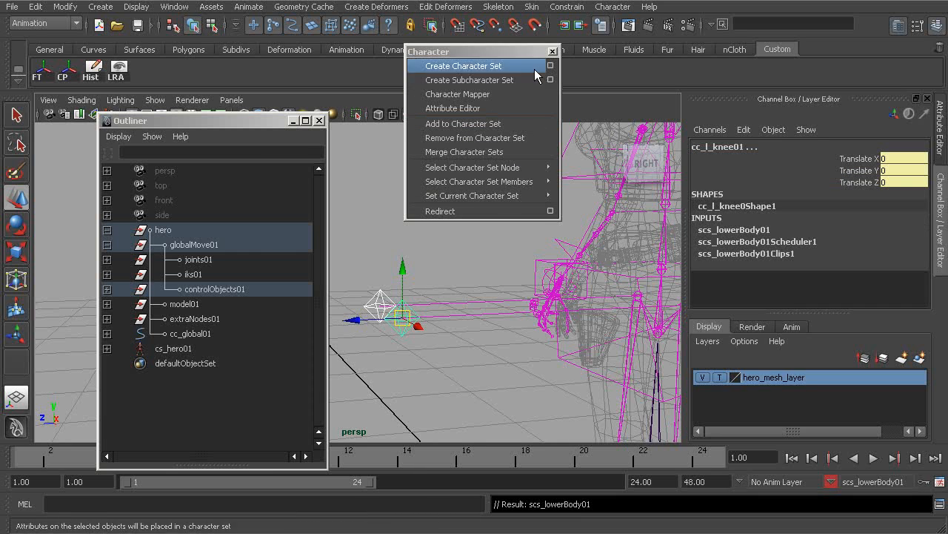
- Deselect everything and close the Character window
{"action": "left_click", "coordinate": [437, 283]}
{"action": "middle_click_drag", "start_coordinate": [513, 308], "coordinate": [428, 269], "text": "alt"}
{"action": "left_click_drag", "start_coordinate": [428, 269], "coordinate": [501, 319], "text": "alt"}
{"action": "left_click_drag", "start_coordinate": [535, 349], "coordinate": [518, 379], "text": "alt"}
{"action": "middle_click_drag", "start_coordinate": [511, 388], "coordinate": [475, 325], "text": "alt"}
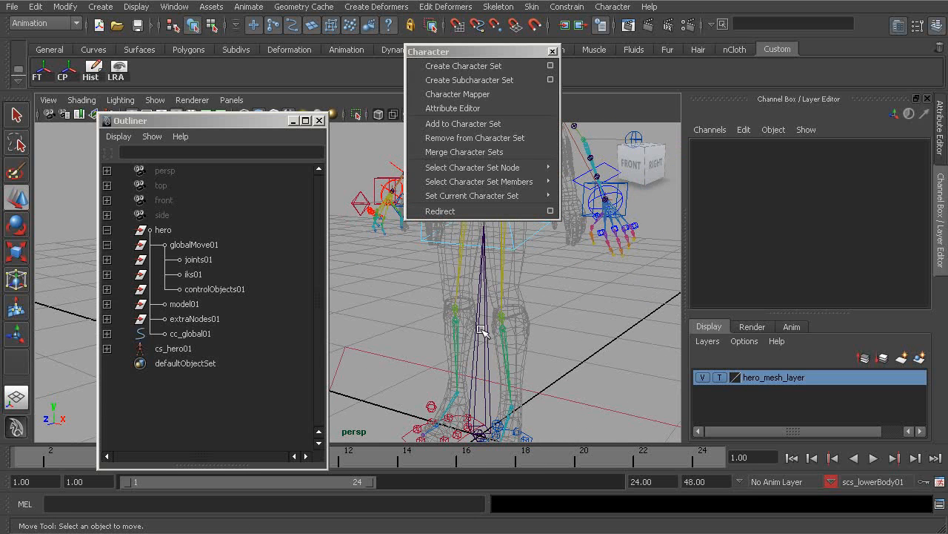
{"action": "left_click", "coordinate": [552, 52]}
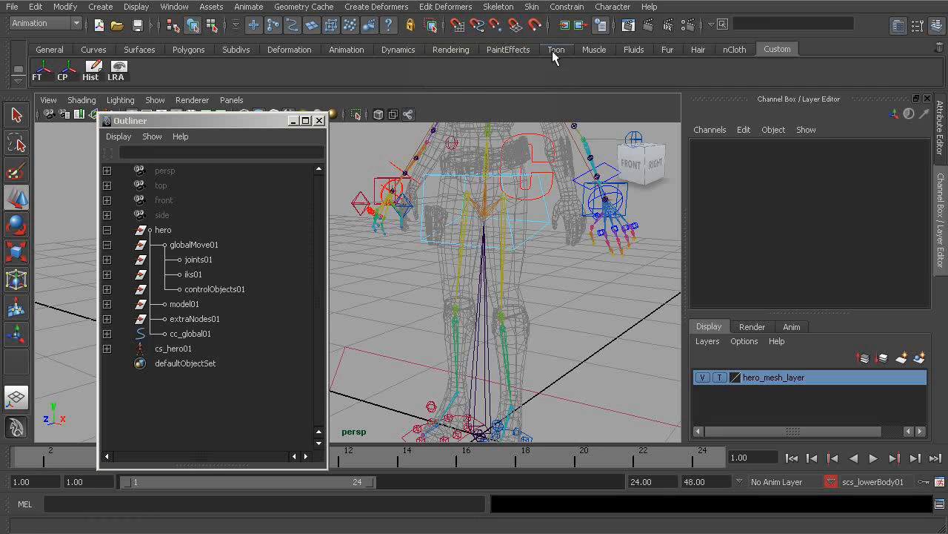
- Select the left thigh joint, then reset the IK Handle Tool and set its solver to ikRPsolver
{"action": "left_click_drag", "start_coordinate": [524, 264], "coordinate": [471, 257], "text": "alt"}
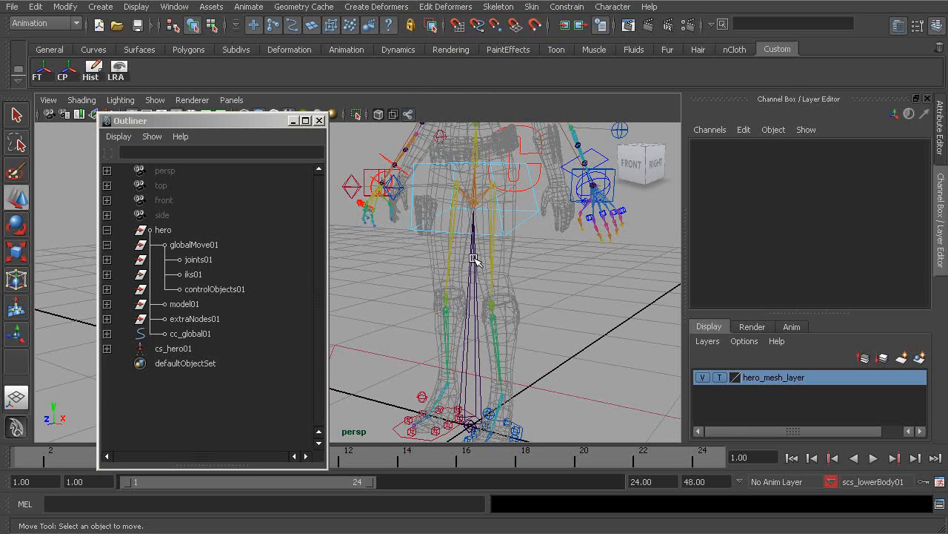
{"action": "left_click", "coordinate": [495, 267]}
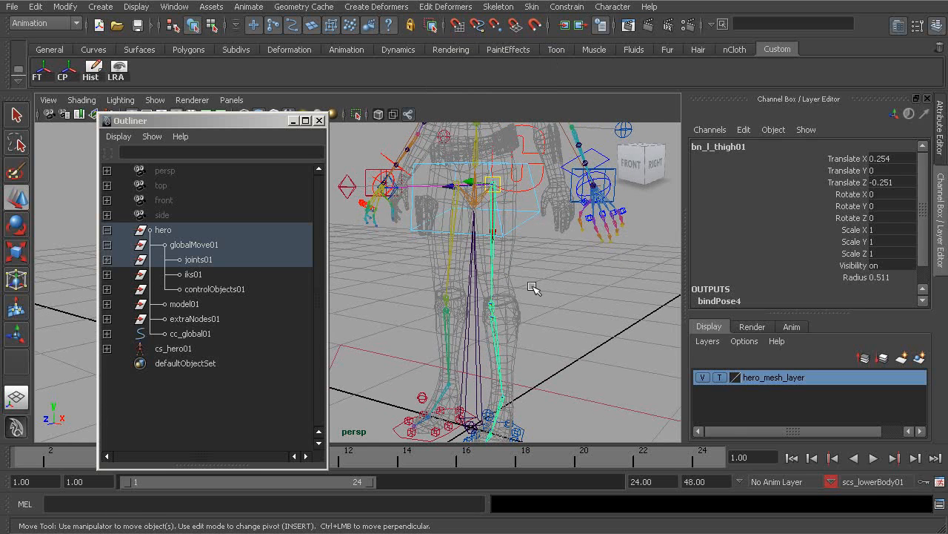
{"action": "left_click", "coordinate": [498, 7]}
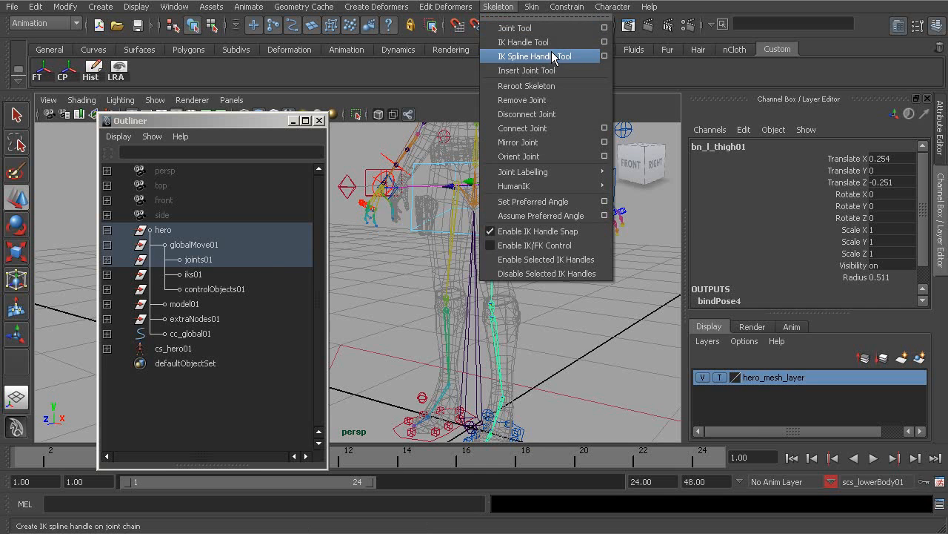
{"action": "left_click", "coordinate": [604, 41]}
{"action": "left_click_drag", "start_coordinate": [229, 123], "coordinate": [447, 132]}
{"action": "left_click", "coordinate": [538, 129]}
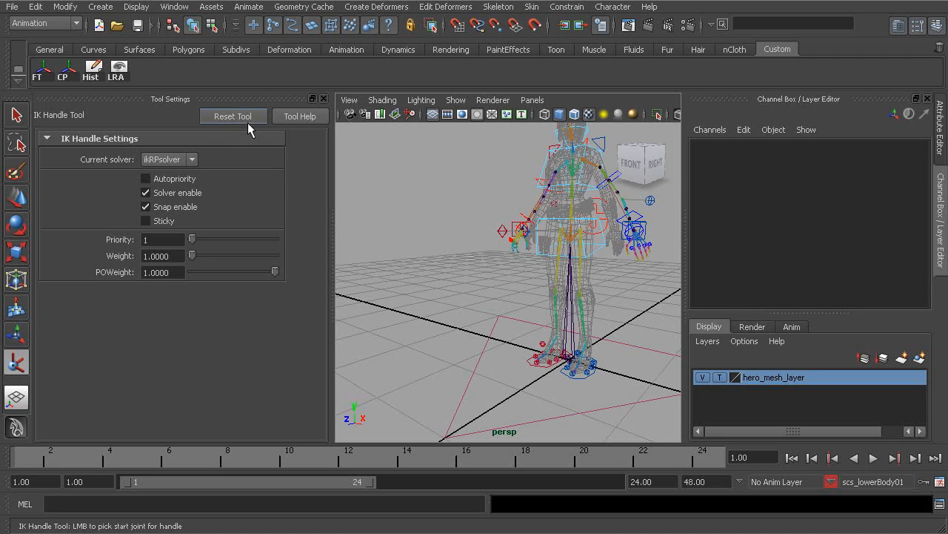
{"action": "left_click", "coordinate": [166, 159]}
{"action": "left_click", "coordinate": [157, 172]}
{"action": "scroll", "coordinate": [476, 269], "scroll_direction": "up", "scroll_amount": 3}
{"action": "left_click", "coordinate": [323, 99]}
- Create an IK handle on the left leg from the thigh joint down to the ankle joint
{"action": "scroll", "coordinate": [419, 269], "scroll_direction": "up", "scroll_amount": 4}
{"action": "left_click", "coordinate": [423, 179]}
{"action": "middle_click_drag", "start_coordinate": [448, 291], "coordinate": [468, 338], "text": "alt"}
{"action": "left_click", "coordinate": [464, 333]}
{"action": "key", "text": "w"}
{"action": "left_click_drag", "start_coordinate": [473, 320], "coordinate": [573, 273], "text": "alt"}
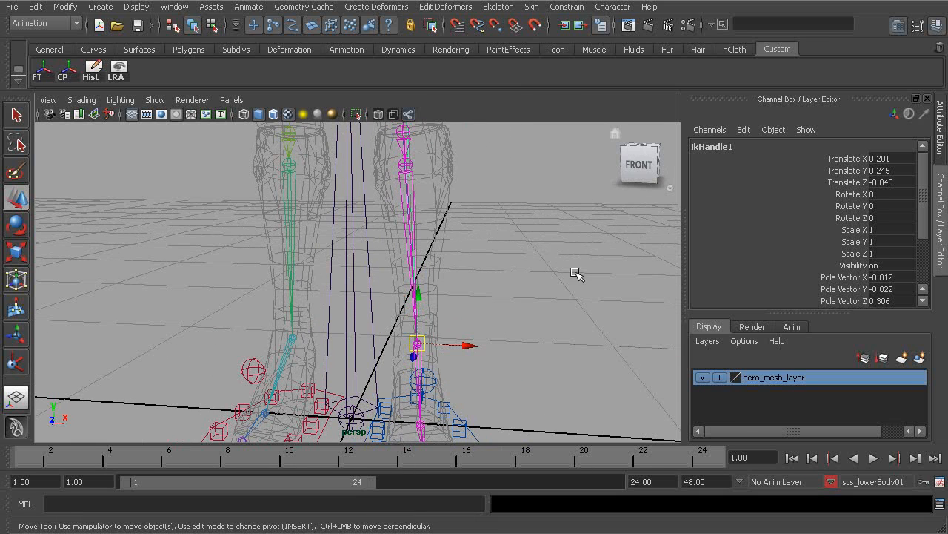
- Rename the left leg IK handle to rp_l_leg01
{"action": "double_click", "coordinate": [715, 148]}
{"action": "type", "text": "rp_l_ls"}
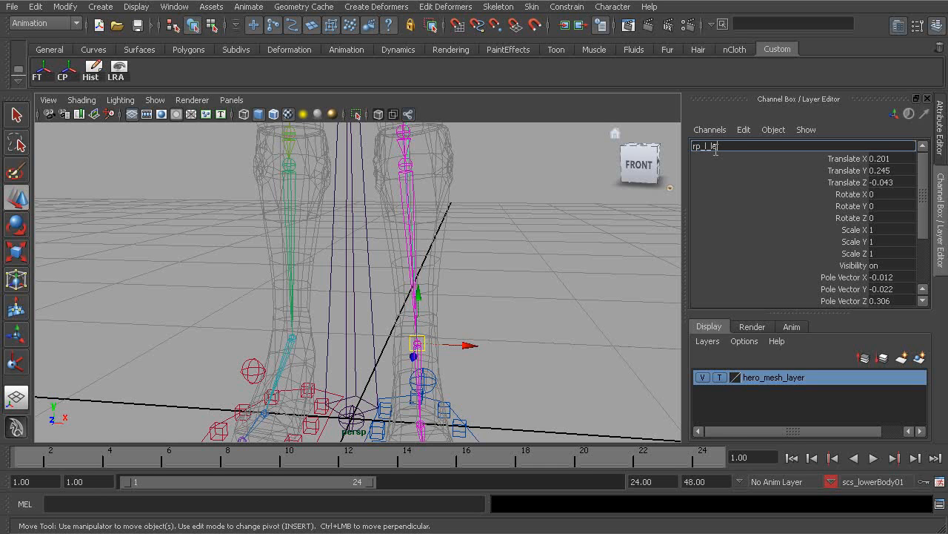
{"action": "key", "text": "Return"}
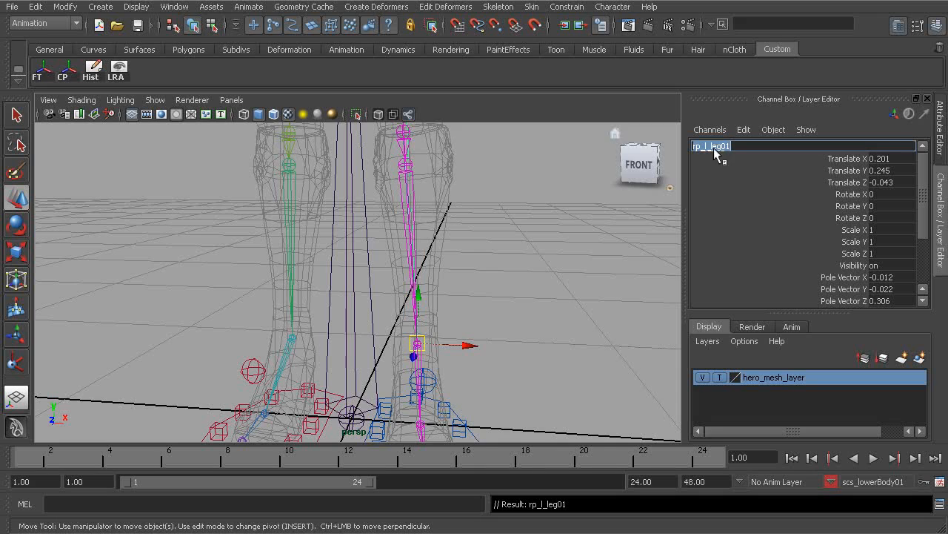
- Create a second IK handle on the right leg from the thigh joint down to the ankle joint
{"action": "scroll", "coordinate": [415, 296], "scroll_direction": "down", "scroll_amount": 4}
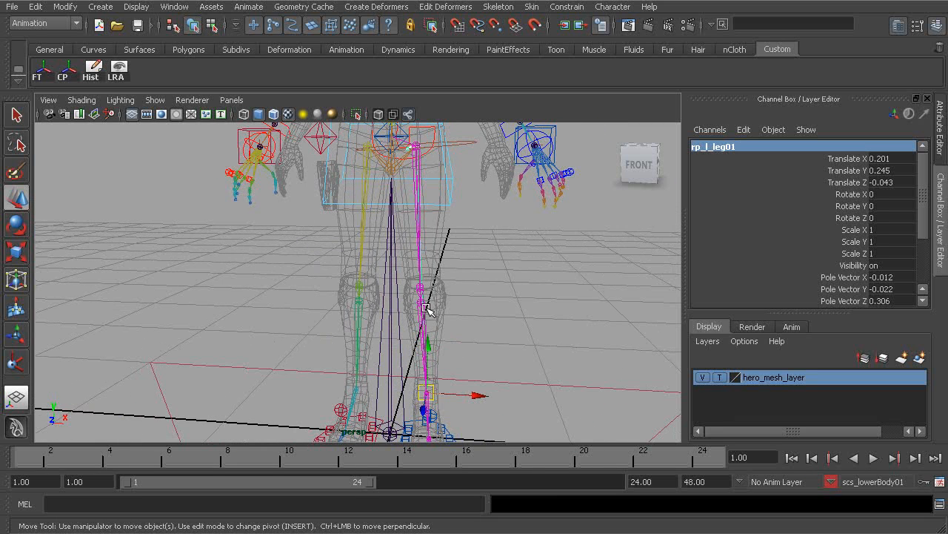
{"action": "key", "text": "y"}
{"action": "middle_click_drag", "start_coordinate": [379, 226], "coordinate": [390, 290], "text": "alt"}
{"action": "scroll", "coordinate": [390, 290], "scroll_direction": "up", "scroll_amount": 2}
{"action": "left_click", "coordinate": [388, 208]}
{"action": "middle_click_drag", "start_coordinate": [396, 333], "coordinate": [401, 273], "text": "alt"}
{"action": "right_click_drag", "start_coordinate": [392, 332], "coordinate": [421, 354], "text": "alt"}
{"action": "middle_click_drag", "start_coordinate": [413, 376], "coordinate": [403, 337], "text": "alt"}
{"action": "left_click", "coordinate": [374, 375]}
{"action": "key", "text": "w"}
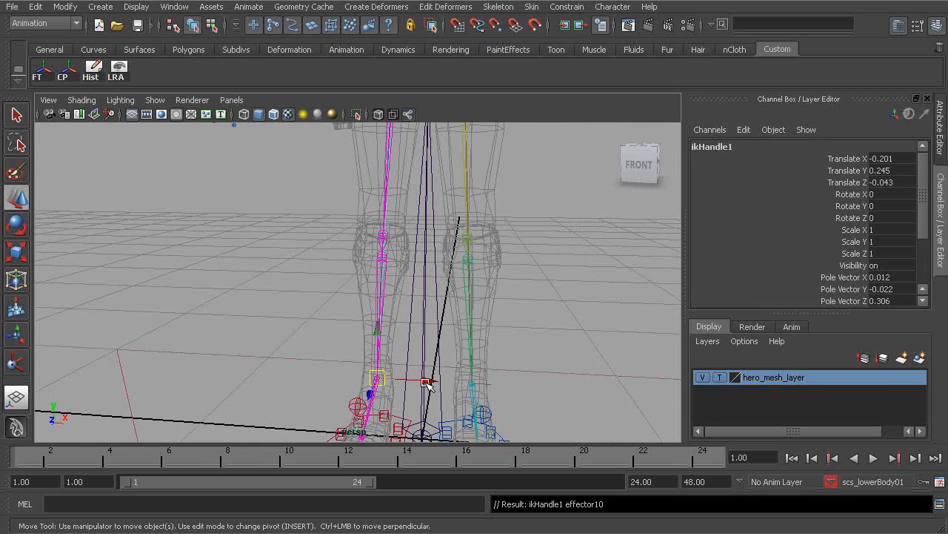
- Rename the right leg IK handle to rp_r_leg01
{"action": "double_click", "coordinate": [714, 146]}
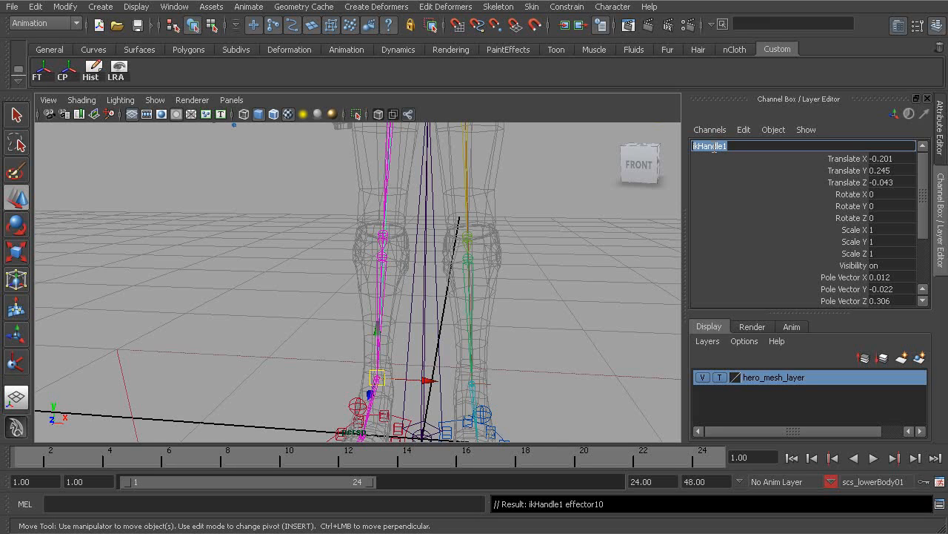
{"action": "type", "text": "rp_r_leg01"}
{"action": "key", "text": "Return"}
{"action": "left_click_drag", "start_coordinate": [522, 330], "coordinate": [334, 297], "text": "alt"}
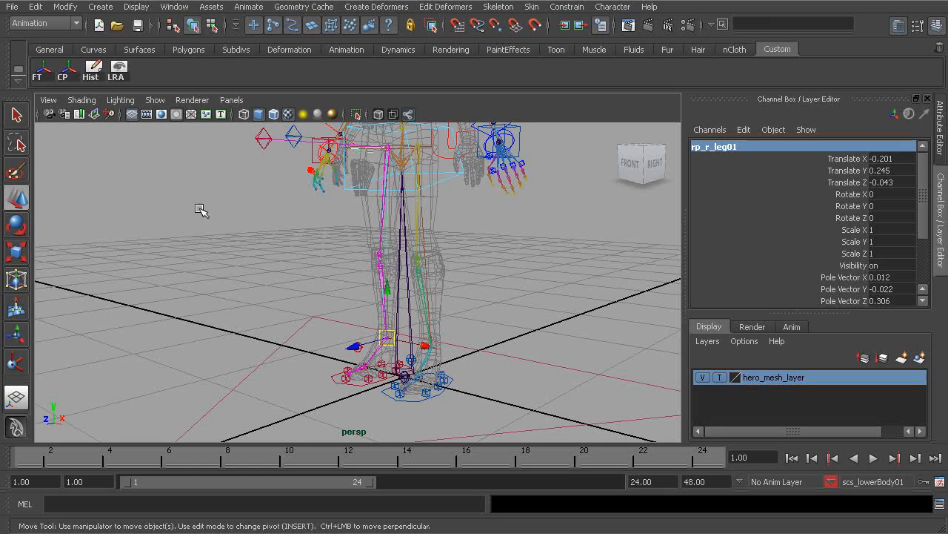
- Open the Outliner and parent both leg IK handles under the iks01 group
{"action": "left_click", "coordinate": [174, 6]}
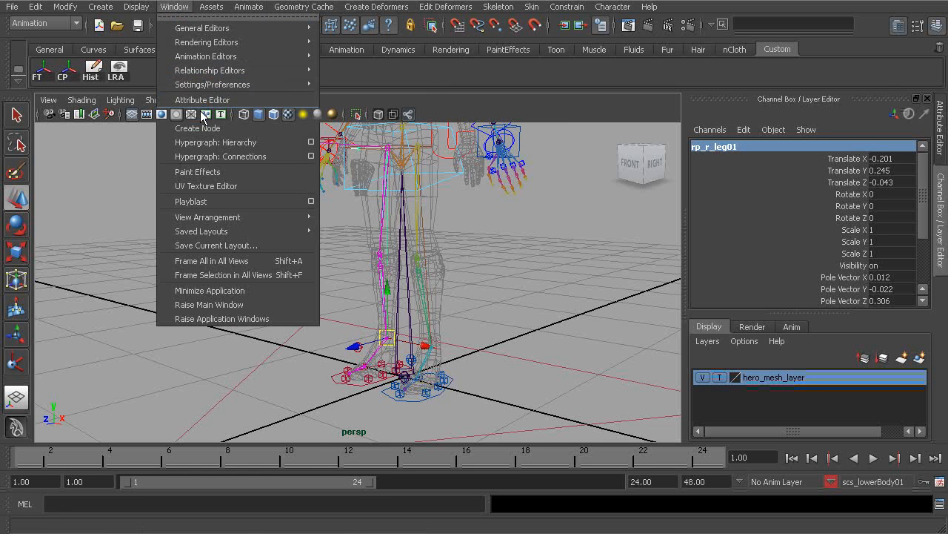
{"action": "left_click", "coordinate": [190, 114]}
{"action": "left_click", "coordinate": [398, 252], "text": "ctrl"}
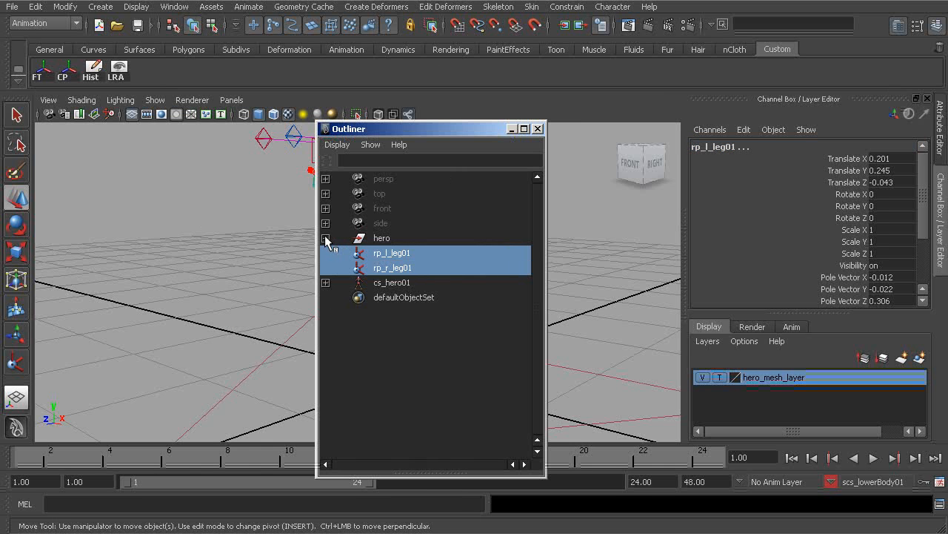
{"action": "left_click", "coordinate": [326, 237]}
{"action": "left_click", "coordinate": [325, 267]}
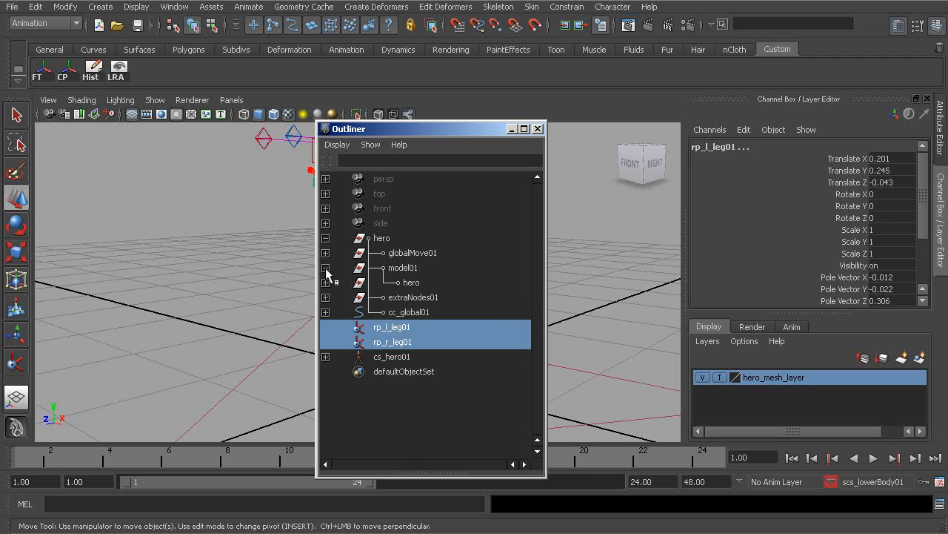
{"action": "left_click", "coordinate": [326, 268]}
{"action": "left_click", "coordinate": [325, 253]}
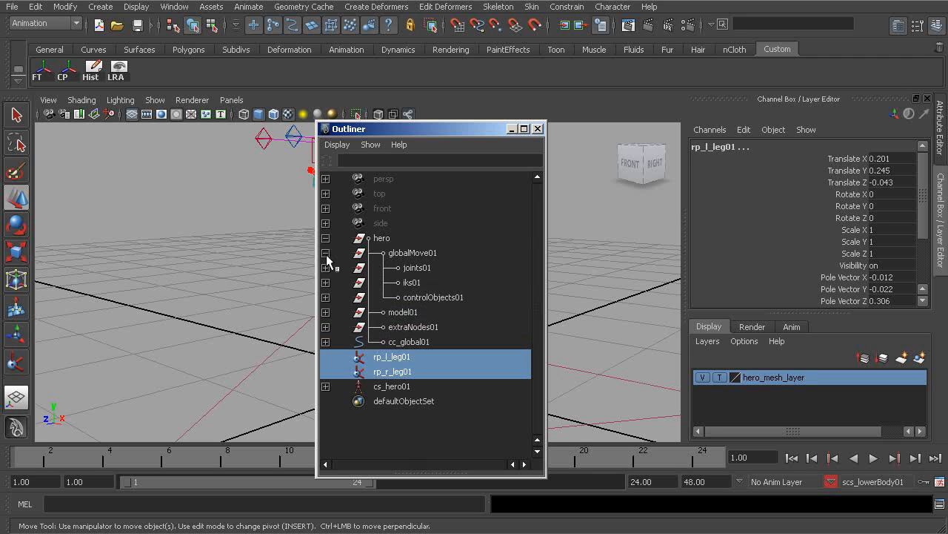
{"action": "left_click", "coordinate": [411, 284], "text": "ctrl"}
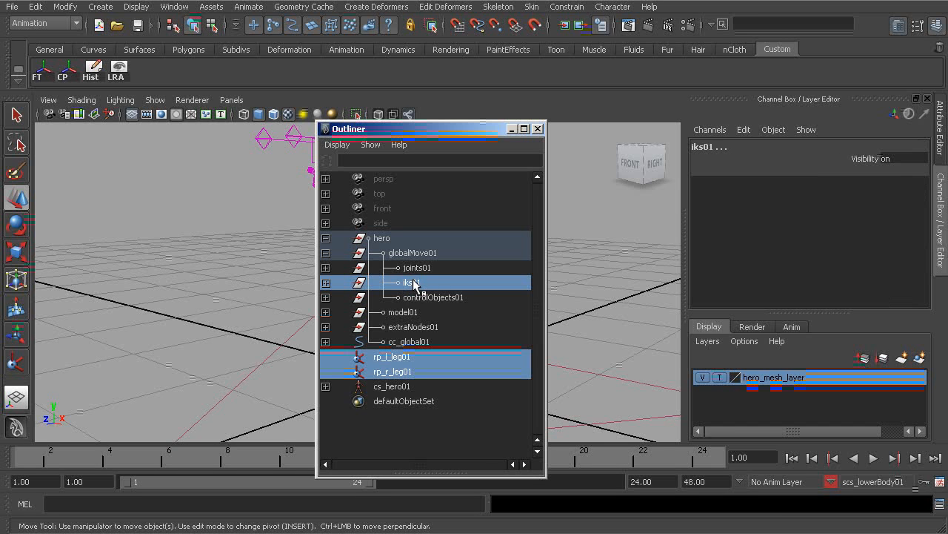
{"action": "key", "text": "p"}
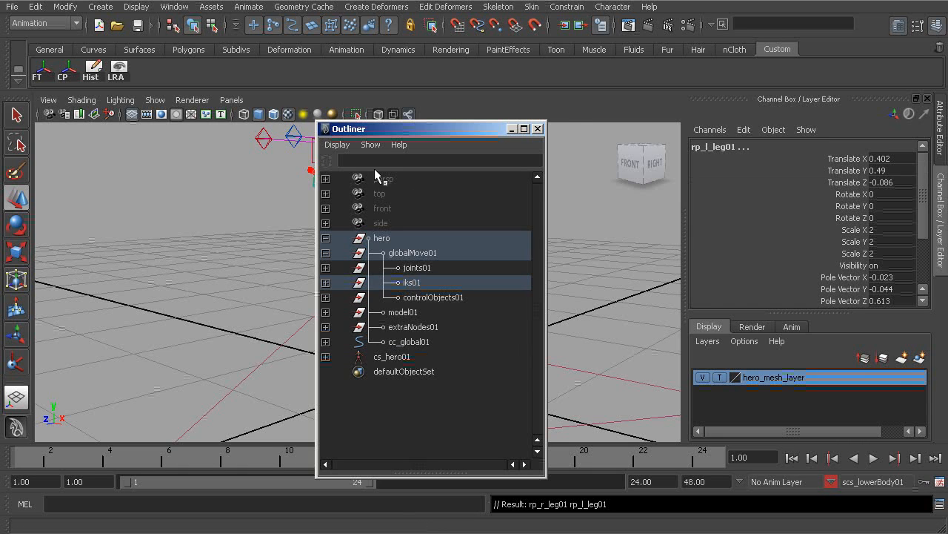
- Select all reverse-foot joints by name using the wildcard rl*
{"action": "left_click_drag", "start_coordinate": [492, 131], "coordinate": [319, 129]}
{"action": "middle_click_drag", "start_coordinate": [470, 262], "coordinate": [487, 238], "text": "alt"}
{"action": "left_click_drag", "start_coordinate": [485, 240], "coordinate": [422, 262], "text": "alt"}
{"action": "right_click_drag", "start_coordinate": [422, 262], "coordinate": [525, 318], "text": "alt"}
{"action": "middle_click_drag", "start_coordinate": [525, 317], "coordinate": [504, 279], "text": "alt"}
{"action": "right_click_drag", "start_coordinate": [445, 286], "coordinate": [523, 302], "text": "alt"}
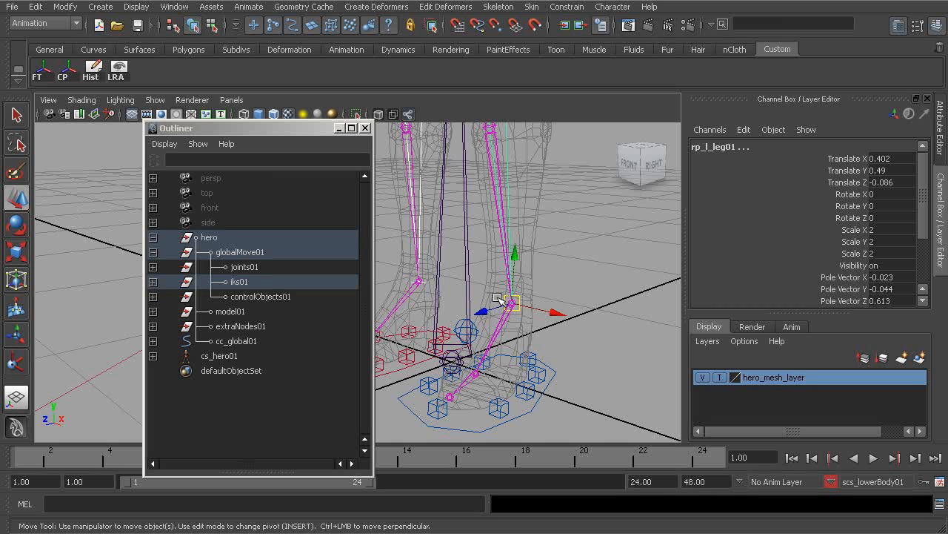
{"action": "middle_click_drag", "start_coordinate": [456, 383], "coordinate": [515, 362], "text": "alt"}
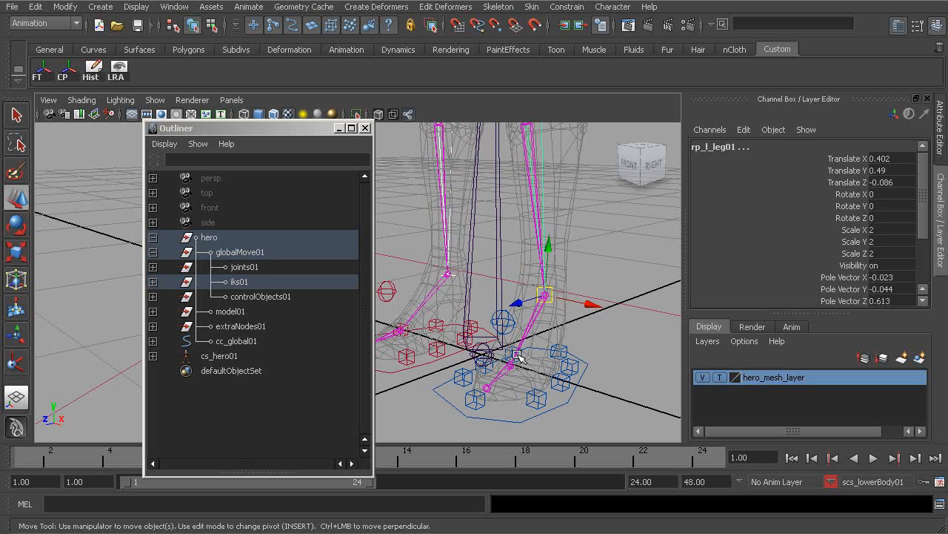
{"action": "left_click_drag", "start_coordinate": [522, 355], "coordinate": [493, 367], "text": "alt"}
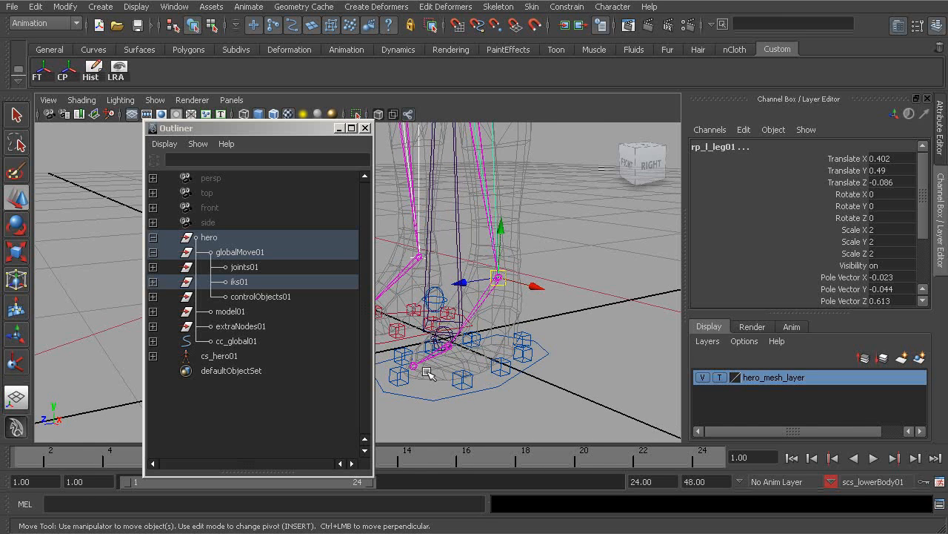
{"action": "middle_click_drag", "start_coordinate": [499, 349], "coordinate": [536, 338], "text": "alt"}
{"action": "left_click_drag", "start_coordinate": [536, 338], "coordinate": [527, 334], "text": "alt"}
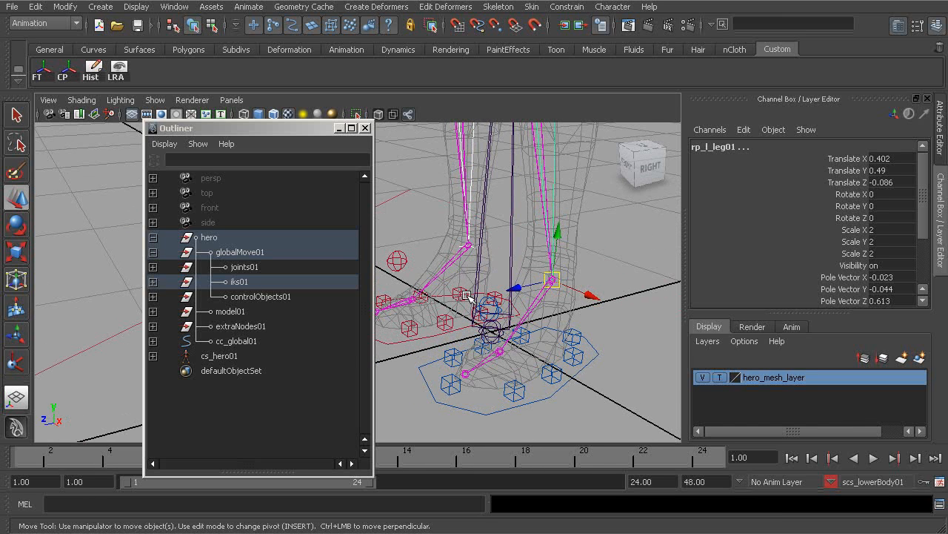
{"action": "middle_click_drag", "start_coordinate": [435, 297], "coordinate": [498, 291], "text": "alt"}
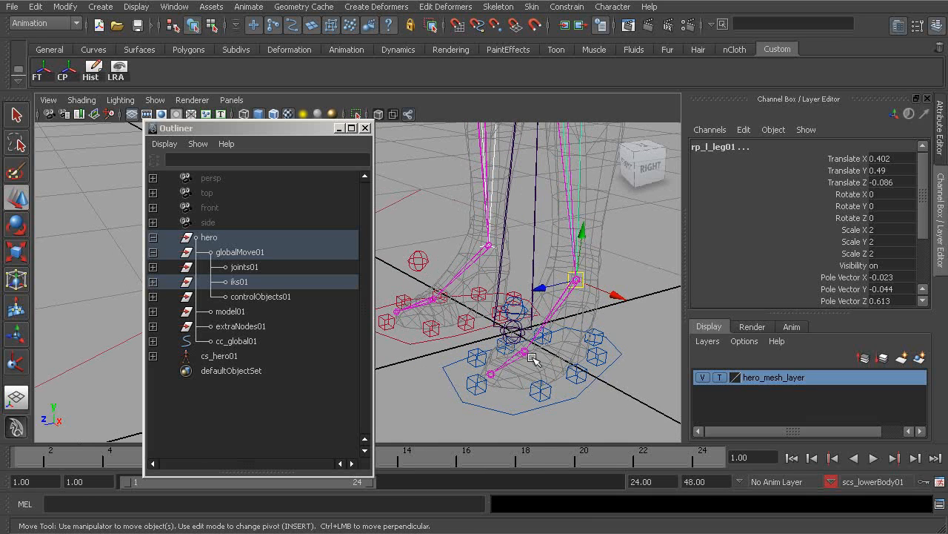
{"action": "left_click_drag", "start_coordinate": [539, 359], "coordinate": [511, 314], "text": "alt"}
{"action": "right_click_drag", "start_coordinate": [511, 313], "coordinate": [555, 324], "text": "alt"}
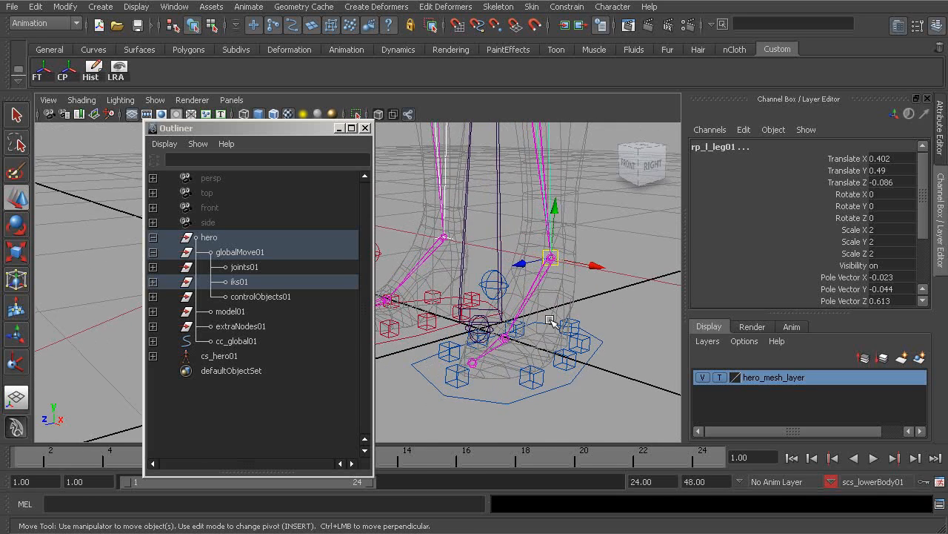
{"action": "left_click", "coordinate": [591, 310]}
{"action": "middle_click_drag", "start_coordinate": [592, 308], "coordinate": [575, 305], "text": "alt"}
{"action": "left_click_drag", "start_coordinate": [532, 306], "coordinate": [513, 309], "text": "alt"}
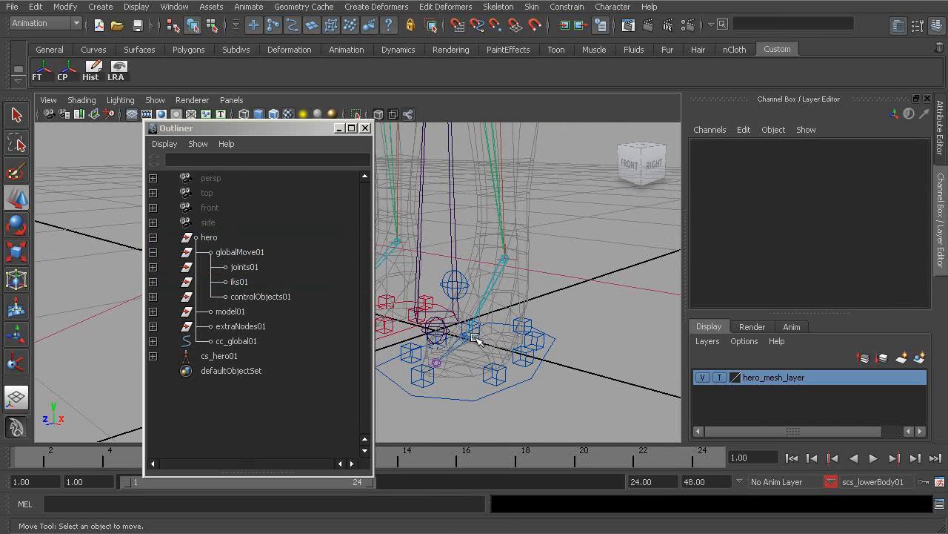
{"action": "left_click", "coordinate": [760, 23]}
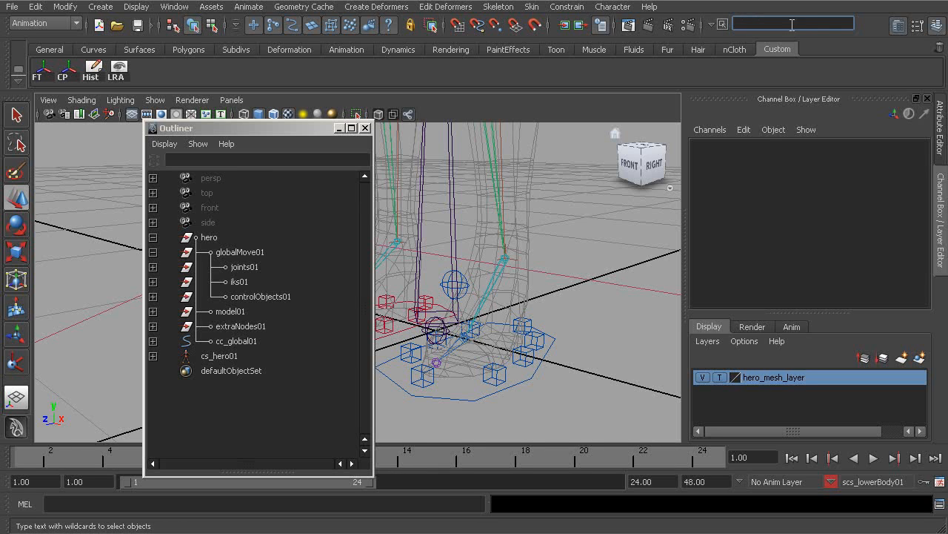
{"action": "left_click", "coordinate": [719, 25]}
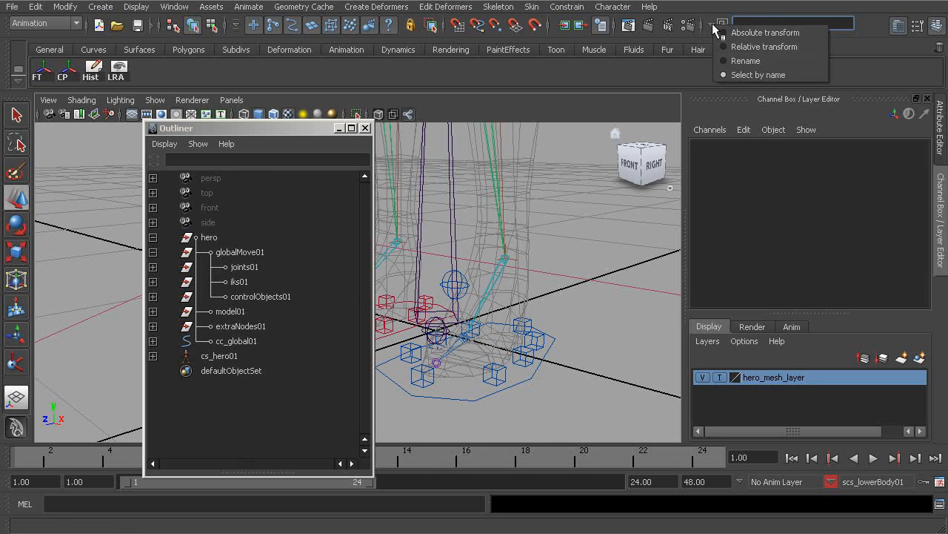
{"action": "left_click", "coordinate": [760, 75]}
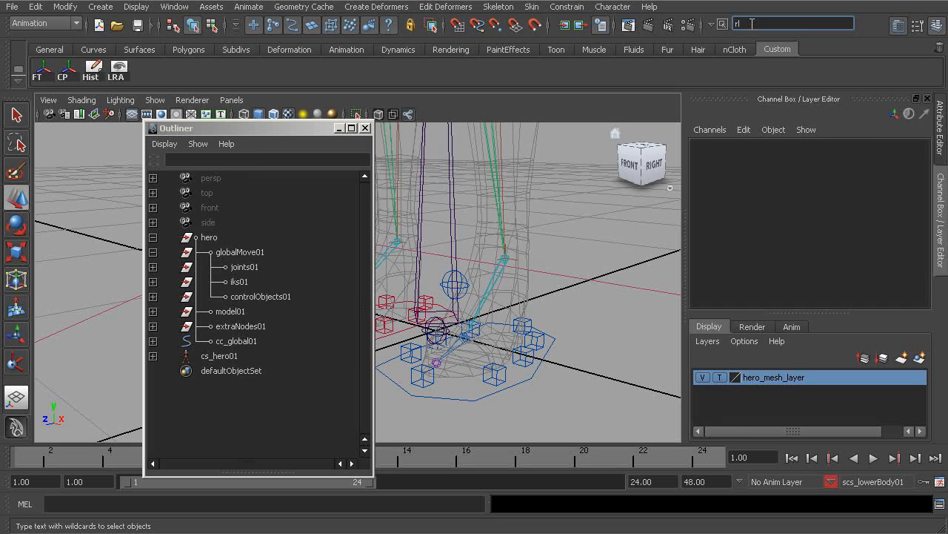
{"action": "type", "text": "rl*"}
{"action": "key", "text": "Return"}
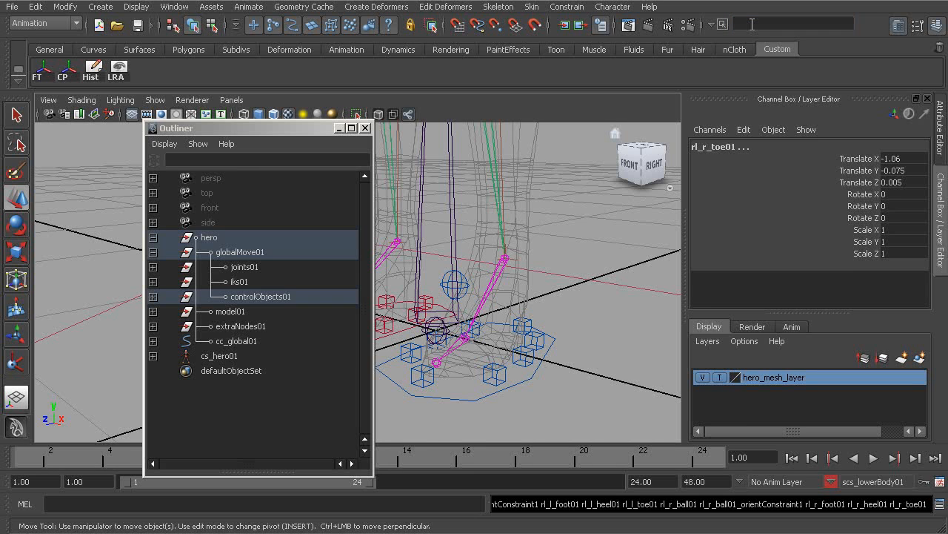
- Select the heel joints by name with rl*heel* and set their Visibility to on
{"action": "middle_click_drag", "start_coordinate": [486, 321], "coordinate": [519, 322], "text": "alt"}
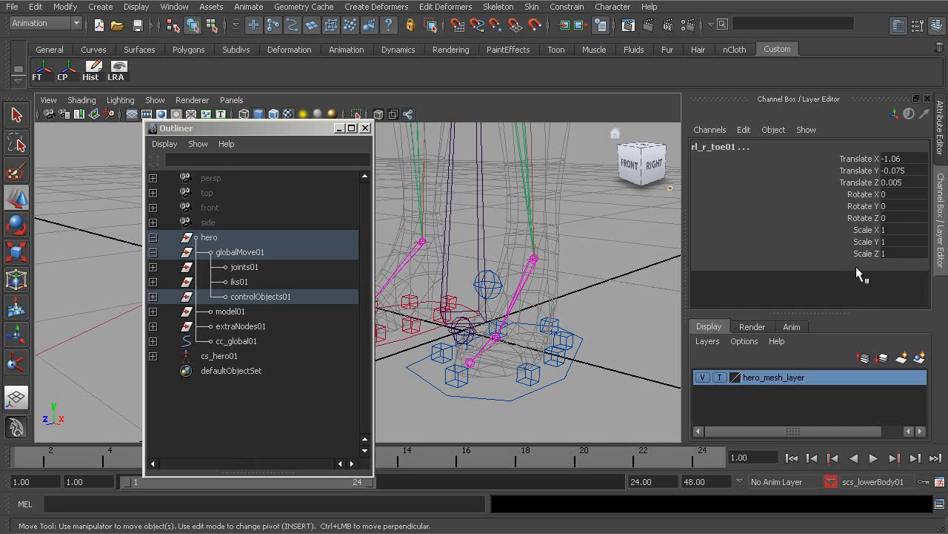
{"action": "left_click", "coordinate": [763, 27]}
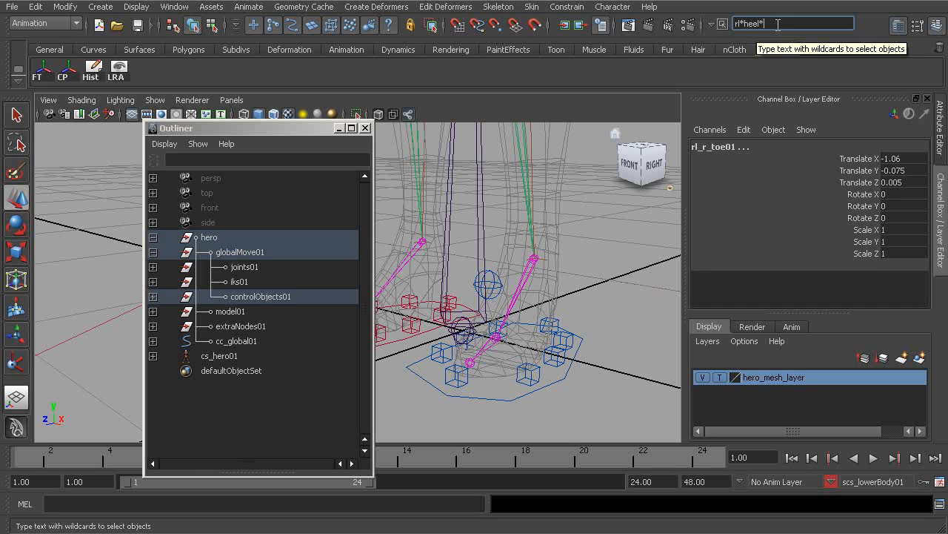
{"action": "key", "text": "Return"}
{"action": "middle_click_drag", "start_coordinate": [473, 324], "coordinate": [513, 328], "text": "alt"}
{"action": "left_click_drag", "start_coordinate": [514, 329], "coordinate": [501, 338], "text": "alt"}
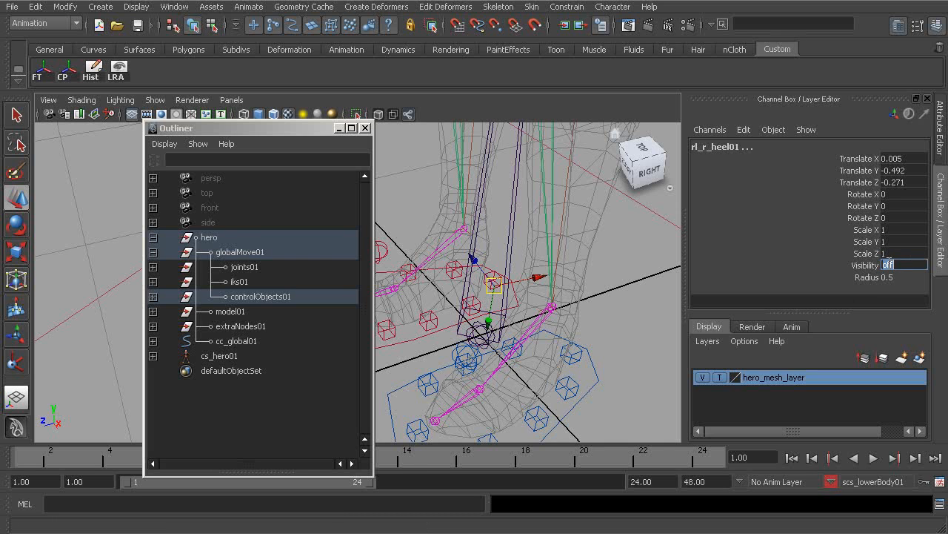
{"action": "type", "text": "on"}
{"action": "key", "text": "Return"}
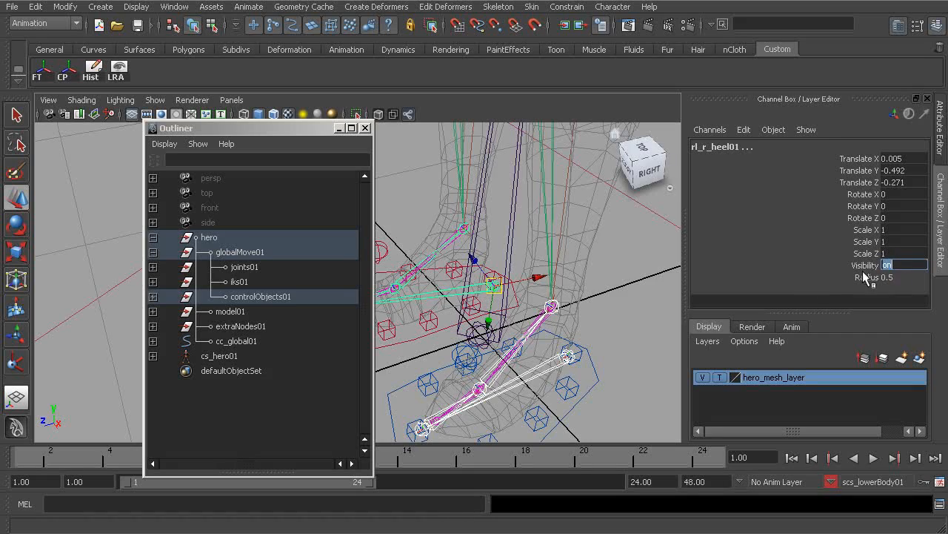
- Point-constrain the left leg IK handle rp_l_leg01 to the left reverse-foot joint rl_l_foot01
{"action": "left_click_drag", "start_coordinate": [518, 370], "coordinate": [609, 352], "text": "alt"}
{"action": "left_click_drag", "start_coordinate": [658, 306], "coordinate": [584, 312], "text": "alt"}
{"action": "middle_click_drag", "start_coordinate": [571, 300], "coordinate": [532, 300], "text": "alt"}
{"action": "right_click_drag", "start_coordinate": [533, 300], "coordinate": [570, 300], "text": "alt"}
{"action": "left_click", "coordinate": [574, 273]}
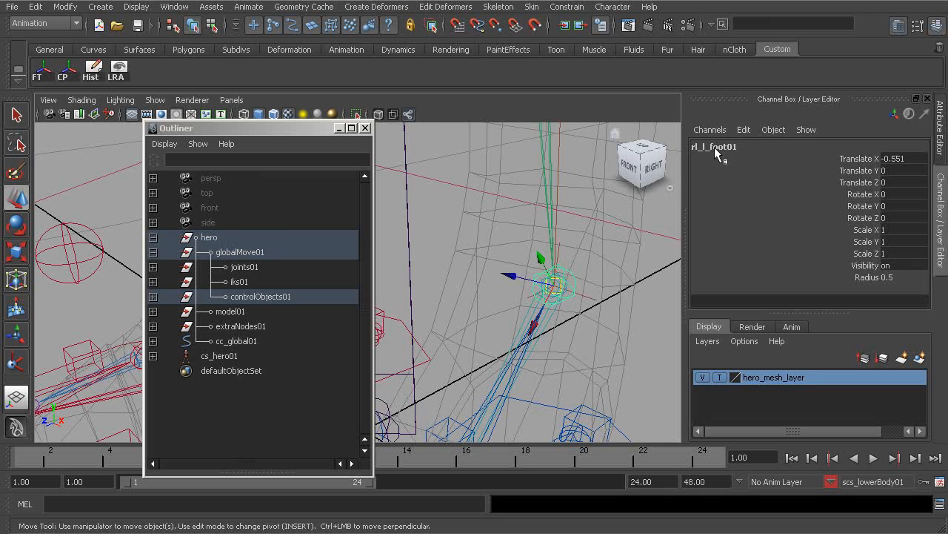
{"action": "right_click_drag", "start_coordinate": [496, 322], "coordinate": [571, 313], "text": "alt"}
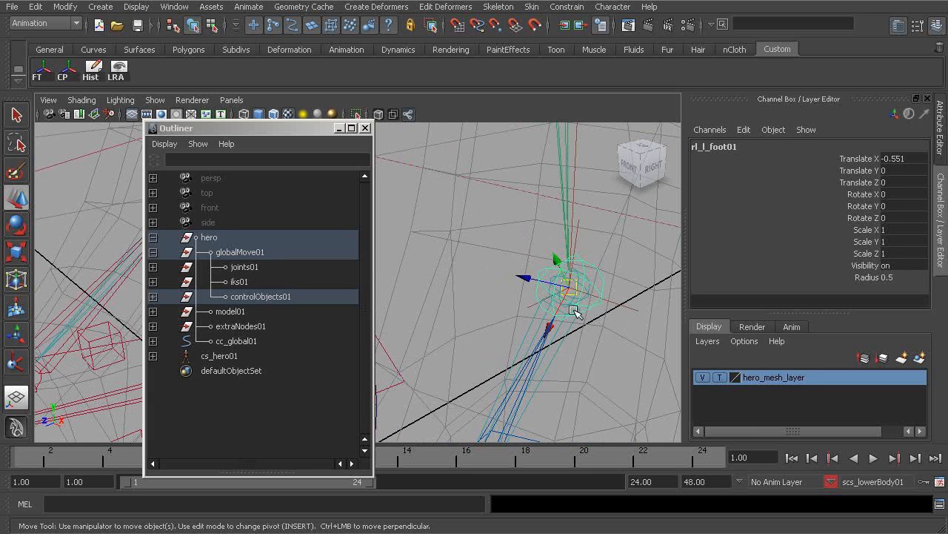
{"action": "left_click_drag", "start_coordinate": [571, 313], "coordinate": [565, 298], "text": "alt"}
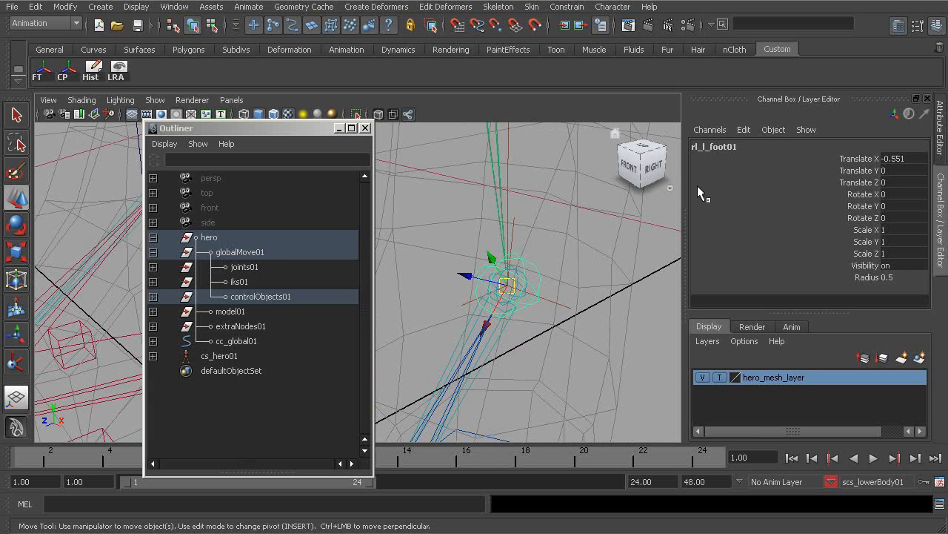
{"action": "left_click", "coordinate": [568, 304]}
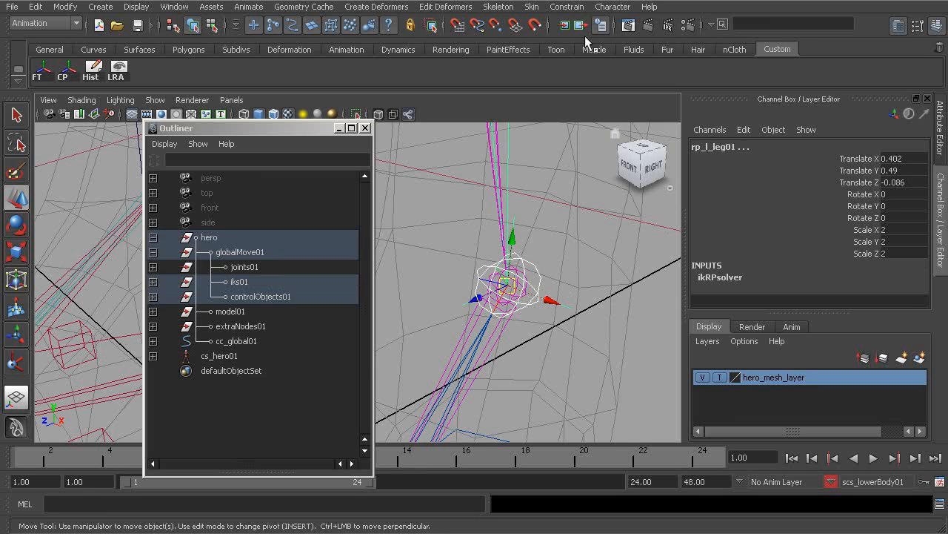
{"action": "left_click", "coordinate": [575, 6]}
{"action": "left_click", "coordinate": [582, 28]}
{"action": "scroll", "coordinate": [534, 262], "scroll_direction": "up", "scroll_amount": 8}
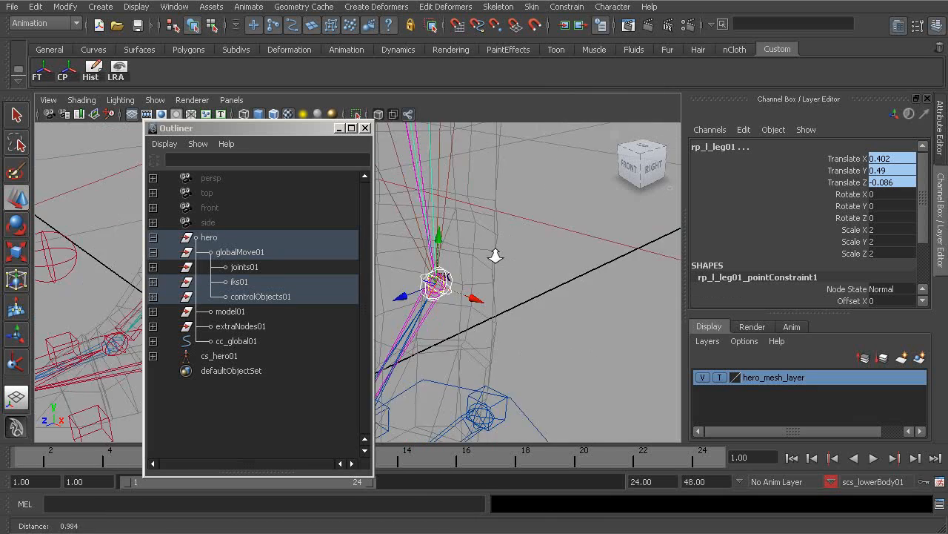
- Point-constrain the right leg IK handle to the right reverse-foot joint rl_r_foot01
{"action": "left_click_drag", "start_coordinate": [514, 265], "coordinate": [430, 232], "text": "alt"}
{"action": "left_click", "coordinate": [406, 238]}
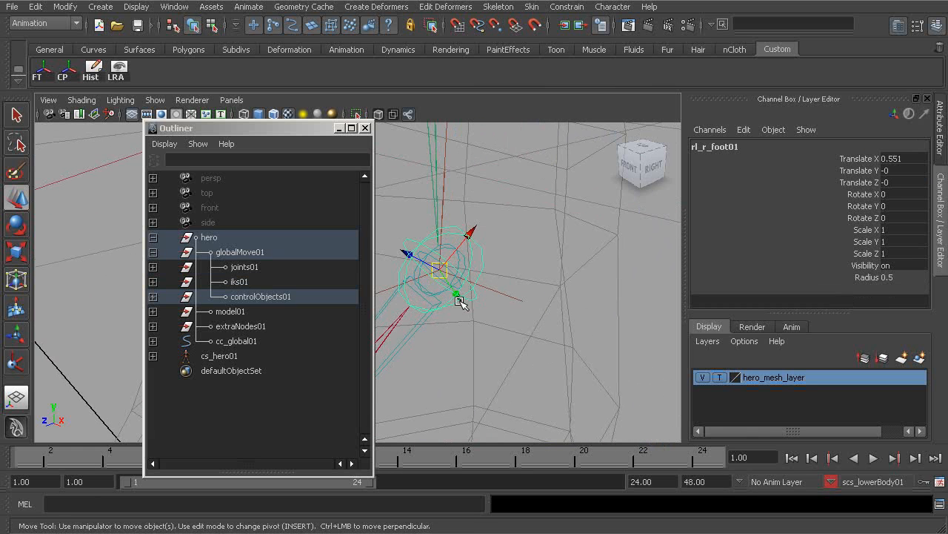
{"action": "left_click", "coordinate": [498, 294]}
{"action": "left_click_drag", "start_coordinate": [502, 290], "coordinate": [510, 349], "text": "alt"}
{"action": "key", "text": "g"}
- Try rotating the right ball control to test the foot, undoing each rotation
{"action": "right_click_drag", "start_coordinate": [511, 349], "coordinate": [504, 347], "text": "alt"}
{"action": "left_click_drag", "start_coordinate": [503, 347], "coordinate": [485, 346], "text": "alt"}
{"action": "right_click_drag", "start_coordinate": [484, 345], "coordinate": [528, 359], "text": "alt"}
{"action": "left_click_drag", "start_coordinate": [529, 358], "coordinate": [481, 343], "text": "alt"}
{"action": "left_click", "coordinate": [457, 296]}
{"action": "middle_click_drag", "start_coordinate": [461, 298], "coordinate": [483, 305], "text": "alt"}
{"action": "key", "text": "e"}
{"action": "left_click_drag", "start_coordinate": [476, 318], "coordinate": [502, 343]}
{"action": "key", "text": "ctrl+z"}
{"action": "right_click_drag", "start_coordinate": [502, 343], "coordinate": [443, 247], "text": "alt"}
{"action": "left_click", "coordinate": [443, 246]}
{"action": "left_click_drag", "start_coordinate": [435, 237], "coordinate": [392, 275]}
{"action": "key", "text": "ctrl+z"}
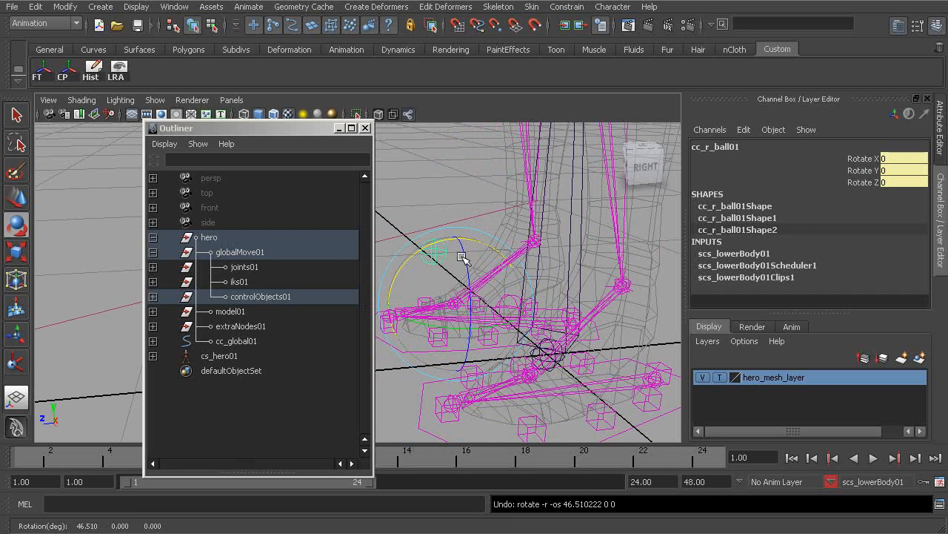
- Hide the heel joints by setting their Visibility to 0
{"action": "left_click", "coordinate": [449, 194]}
{"action": "right_click_drag", "start_coordinate": [575, 284], "coordinate": [503, 257], "text": "alt"}
{"action": "middle_click_drag", "start_coordinate": [503, 256], "coordinate": [498, 346], "text": "alt"}
{"action": "mouse_move", "coordinate": [498, 346]}
{"action": "left_mouse_down", "text": "alt"}
{"action": "mouse_move", "coordinate": [567, 335]}
{"action": "mouse_move", "coordinate": [491, 349]}
{"action": "left_mouse_up", "text": "alt"}
{"action": "middle_click_drag", "start_coordinate": [492, 349], "coordinate": [460, 259], "text": "alt"}
{"action": "right_click_drag", "start_coordinate": [459, 260], "coordinate": [502, 363], "text": "alt"}
{"action": "left_click", "coordinate": [511, 363]}
{"action": "left_click_drag", "start_coordinate": [535, 359], "coordinate": [491, 354], "text": "alt"}
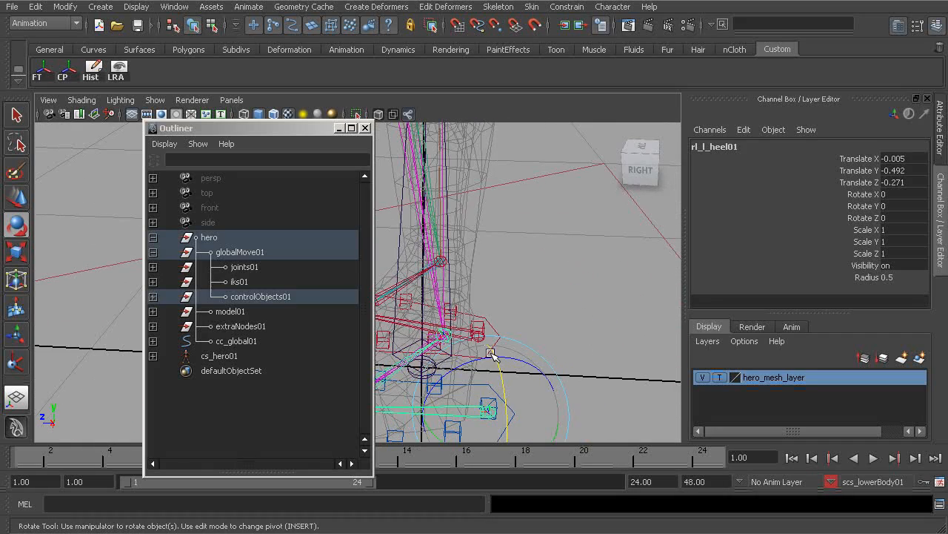
{"action": "key", "text": "q"}
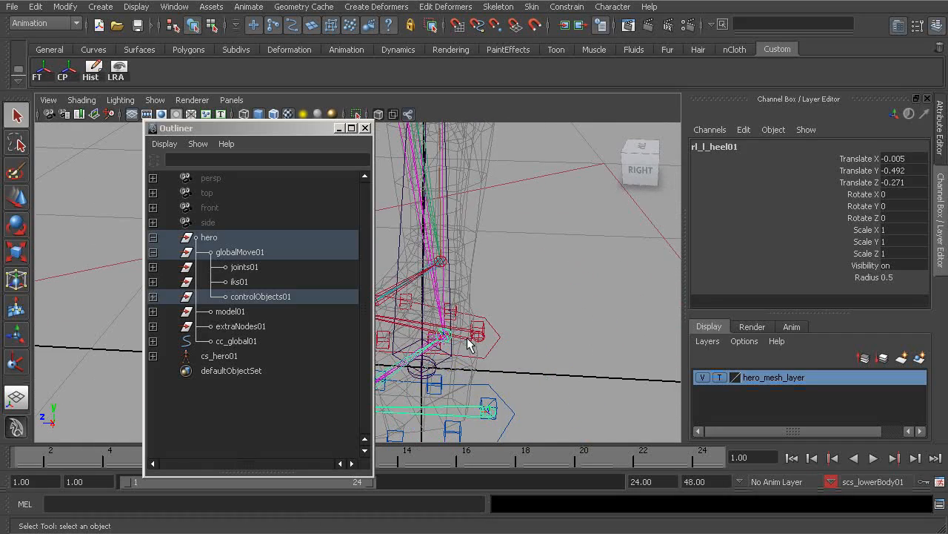
{"action": "left_click", "coordinate": [464, 339], "text": "shift"}
{"action": "left_click", "coordinate": [896, 264]}
{"action": "type", "text": "0"}
{"action": "key", "text": "Return"}
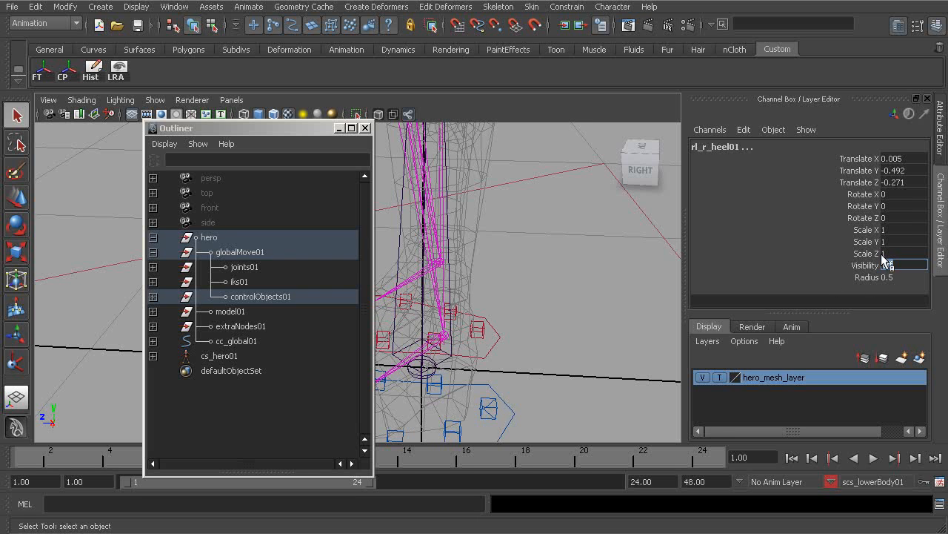
- Add a Pole Vector constraint from the left knee control to the left leg IK handle
{"action": "left_click", "coordinate": [533, 276]}
{"action": "left_click_drag", "start_coordinate": [533, 276], "coordinate": [535, 340], "text": "alt"}
{"action": "right_click_drag", "start_coordinate": [535, 339], "coordinate": [521, 347], "text": "alt"}
{"action": "middle_click_drag", "start_coordinate": [521, 346], "coordinate": [551, 366], "text": "alt"}
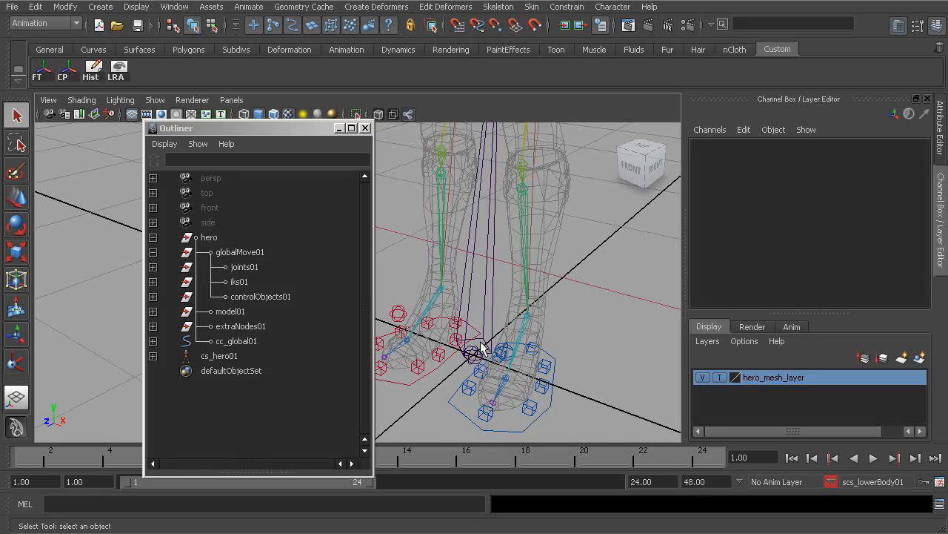
{"action": "left_click_drag", "start_coordinate": [517, 339], "coordinate": [538, 333], "text": "alt"}
{"action": "middle_click_drag", "start_coordinate": [538, 333], "coordinate": [559, 385], "text": "alt"}
{"action": "left_click_drag", "start_coordinate": [559, 385], "coordinate": [415, 257], "text": "alt"}
{"action": "left_click", "coordinate": [412, 323]}
{"action": "middle_click_drag", "start_coordinate": [496, 339], "coordinate": [459, 282], "text": "alt"}
{"action": "right_click_drag", "start_coordinate": [460, 282], "coordinate": [577, 340], "text": "alt"}
{"action": "left_click_drag", "start_coordinate": [578, 340], "coordinate": [590, 322], "text": "alt"}
{"action": "left_click", "coordinate": [584, 319]}
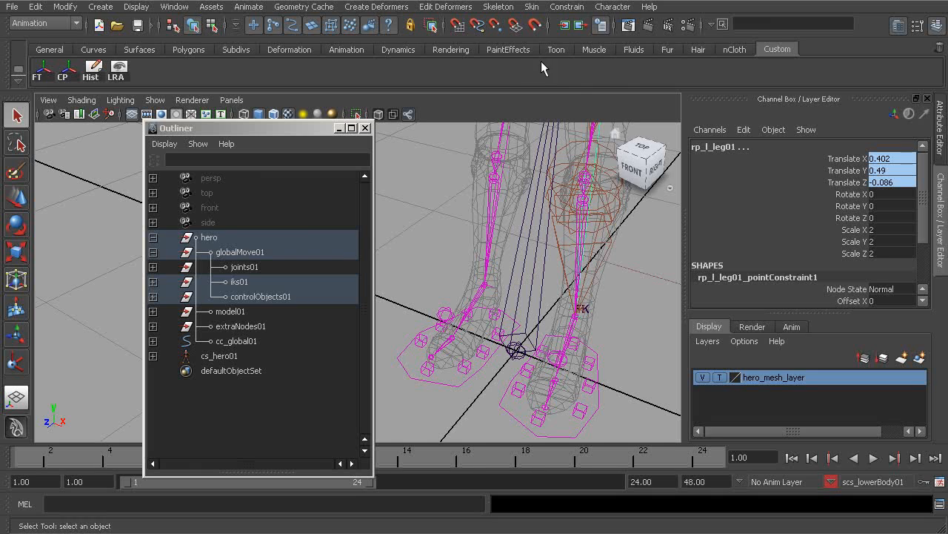
{"action": "left_click", "coordinate": [533, 8]}
{"action": "mouse_move", "coordinate": [550, 12]}
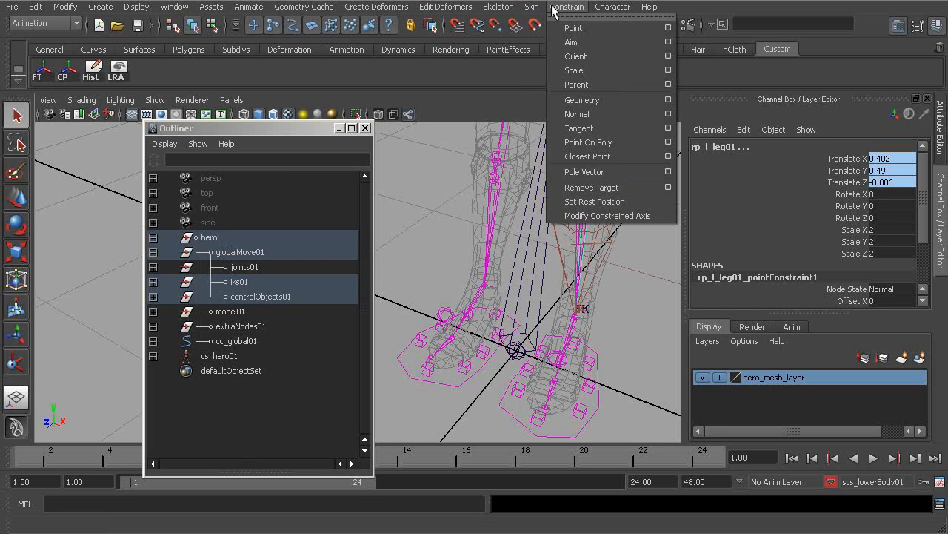
{"action": "left_click", "coordinate": [593, 170]}
- Add a Pole Vector constraint from the right knee control cc_r_knee01 to the right leg IK handle
{"action": "right_click_drag", "start_coordinate": [581, 209], "coordinate": [466, 241], "text": "alt"}
{"action": "middle_click_drag", "start_coordinate": [463, 235], "coordinate": [529, 302], "text": "alt"}
{"action": "left_click", "coordinate": [455, 198]}
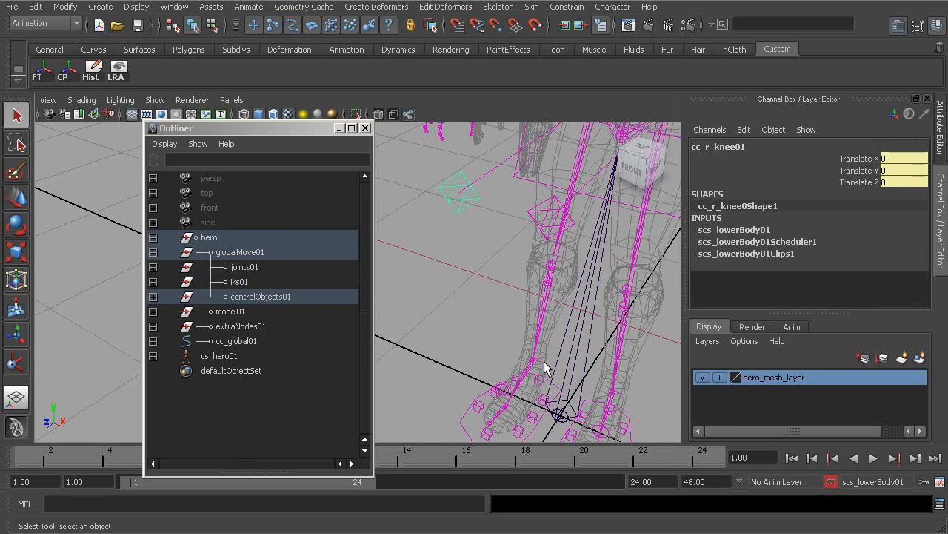
{"action": "left_click", "coordinate": [541, 366]}
{"action": "key", "text": "g"}
- Try moving the knee controls to test the legs, undoing each move
{"action": "left_click", "coordinate": [464, 198]}
{"action": "right_click_drag", "start_coordinate": [469, 218], "coordinate": [448, 241], "text": "alt"}
{"action": "middle_click_drag", "start_coordinate": [448, 241], "coordinate": [472, 269], "text": "alt"}
{"action": "key", "text": "w"}
{"action": "left_click_drag", "start_coordinate": [461, 247], "coordinate": [406, 210]}
{"action": "key", "text": "z"}
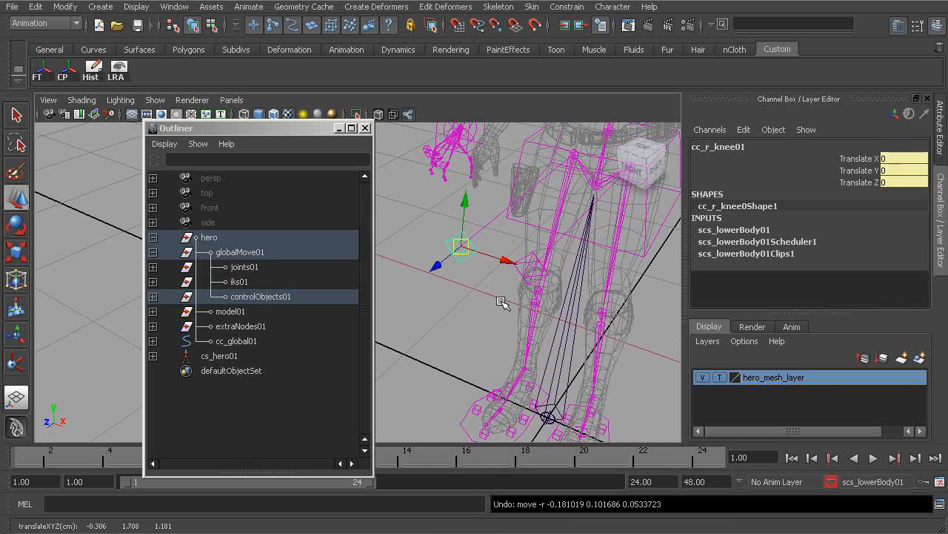
{"action": "middle_click_drag", "start_coordinate": [504, 303], "coordinate": [510, 295], "text": "alt"}
{"action": "left_click_drag", "start_coordinate": [463, 280], "coordinate": [530, 269], "text": "alt"}
{"action": "middle_click_drag", "start_coordinate": [531, 270], "coordinate": [542, 298], "text": "alt"}
{"action": "left_click", "coordinate": [548, 275]}
{"action": "left_click", "coordinate": [519, 267]}
{"action": "left_click_drag", "start_coordinate": [514, 259], "coordinate": [548, 280]}
{"action": "key", "text": "z"}
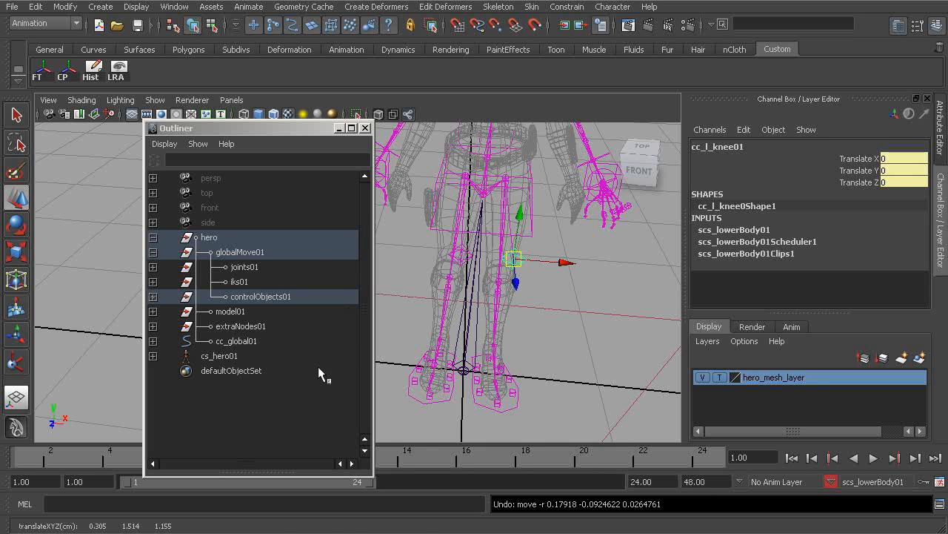
{"action": "left_click", "coordinate": [547, 320]}
{"action": "left_click_drag", "start_coordinate": [557, 360], "coordinate": [504, 361], "text": "alt"}
{"action": "left_click_drag", "start_coordinate": [489, 284], "coordinate": [470, 252], "text": "alt"}
{"action": "left_click_drag", "start_coordinate": [459, 287], "coordinate": [489, 311], "text": "alt"}
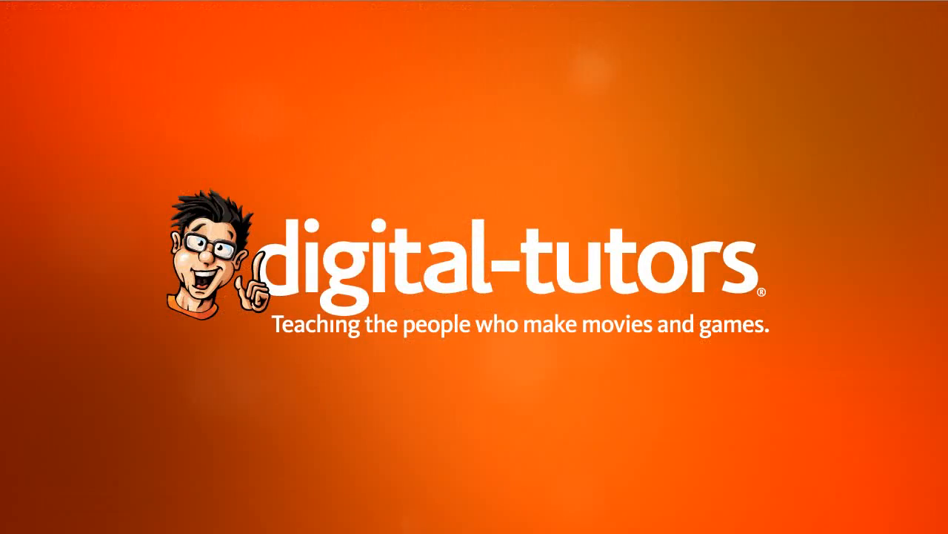